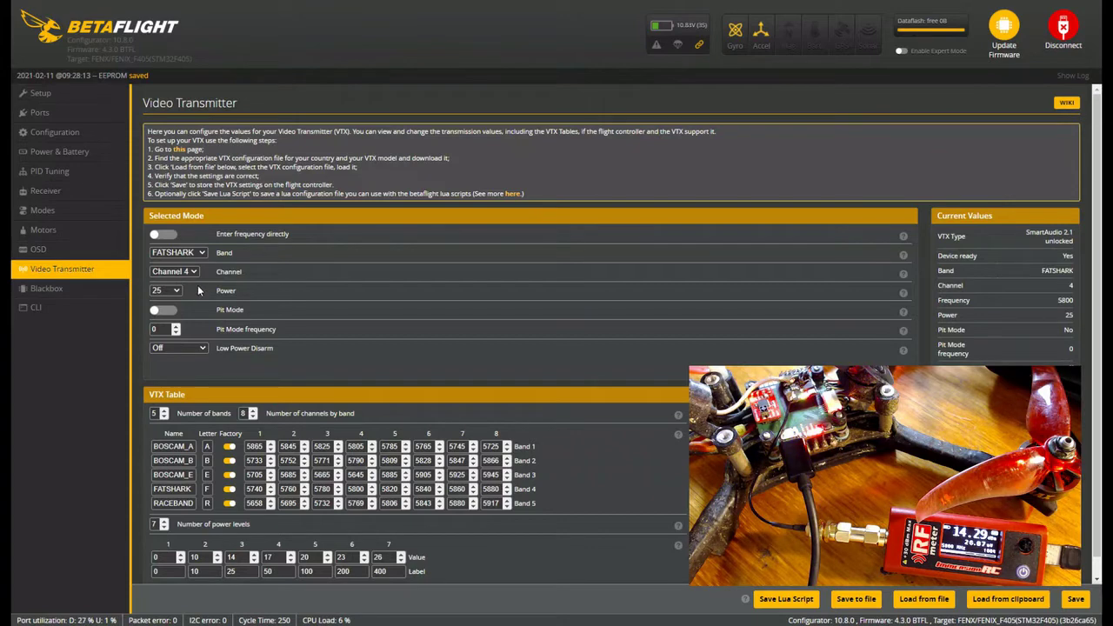
Set the video transmitter to band BOSCAM_E, saving it on Channel 4 and again on Channel 8
click(200, 253)
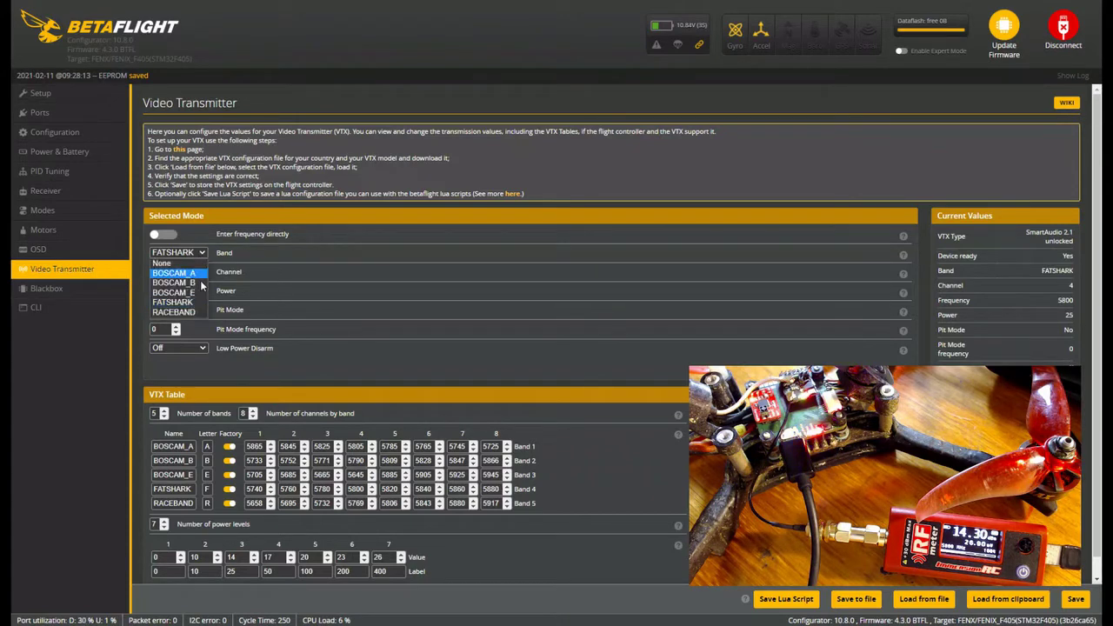
click(178, 291)
click(189, 272)
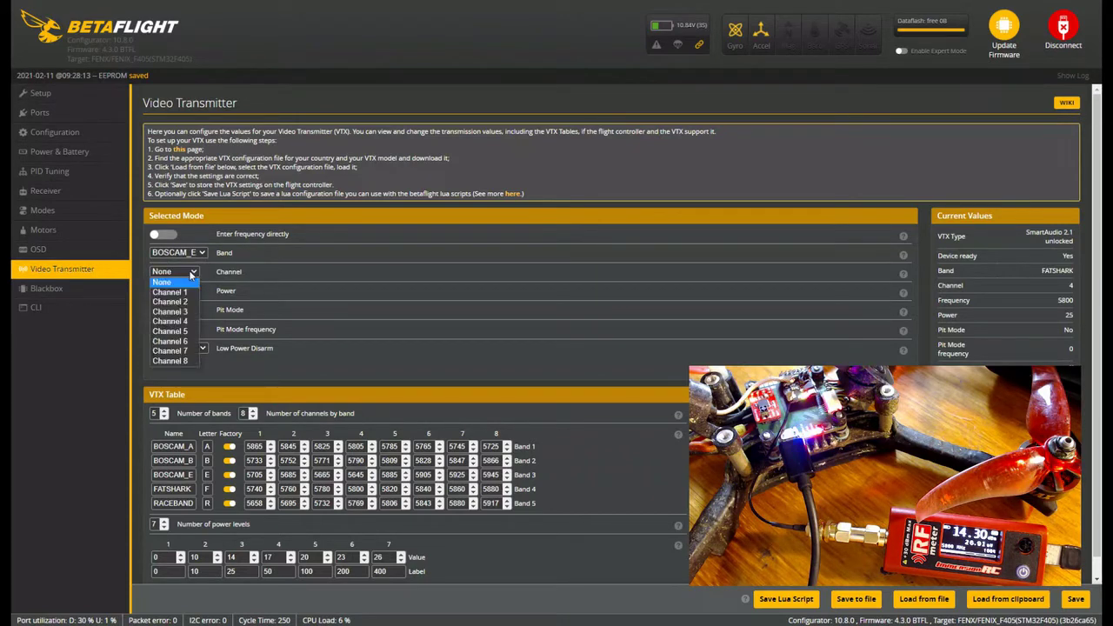
click(171, 321)
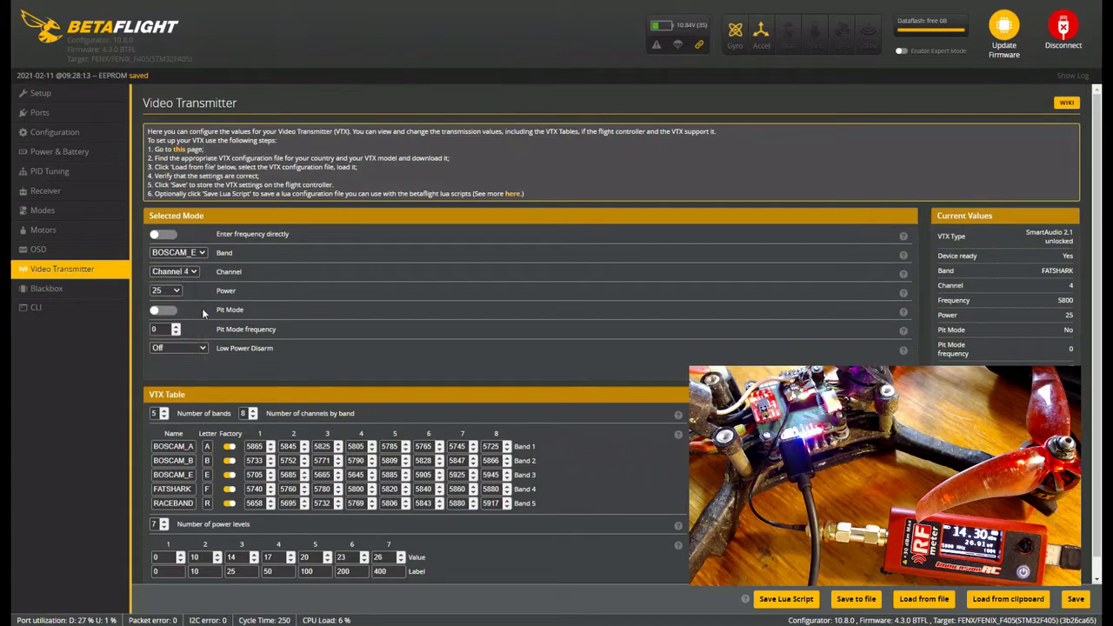
click(1073, 598)
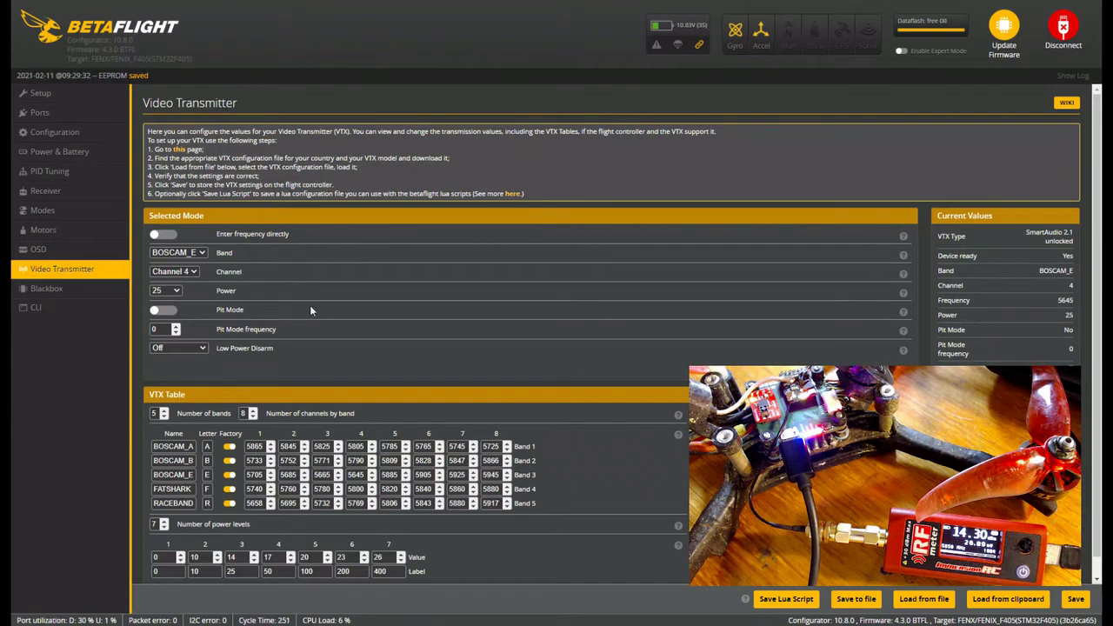
click(191, 272)
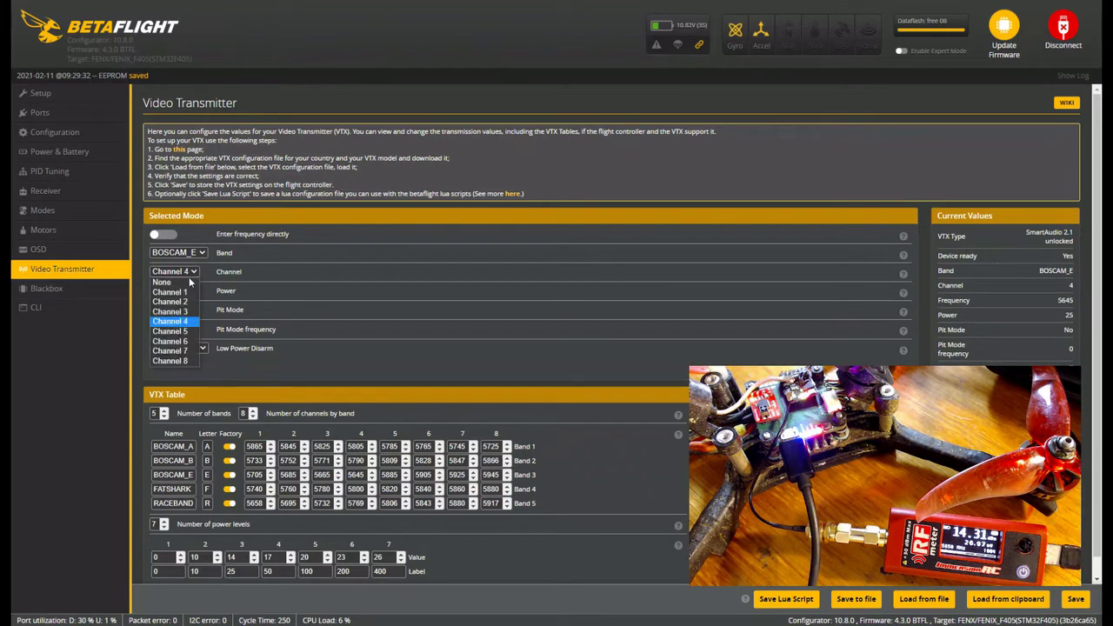
click(189, 361)
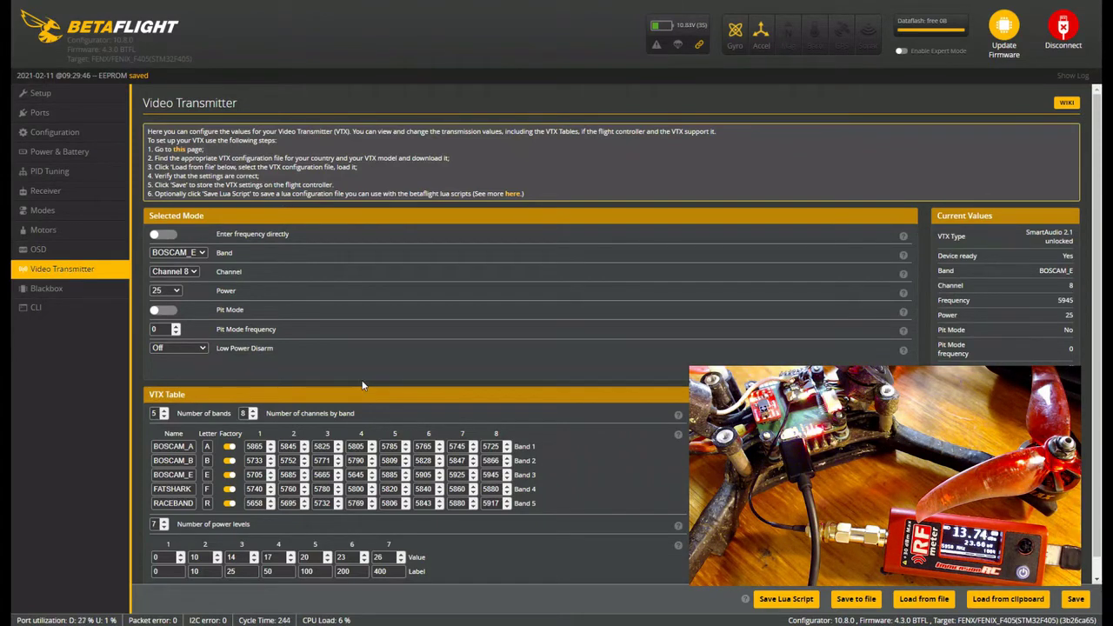
Set the video transmitter to band FATSHARK, Channel 4, and save the settings
click(199, 253)
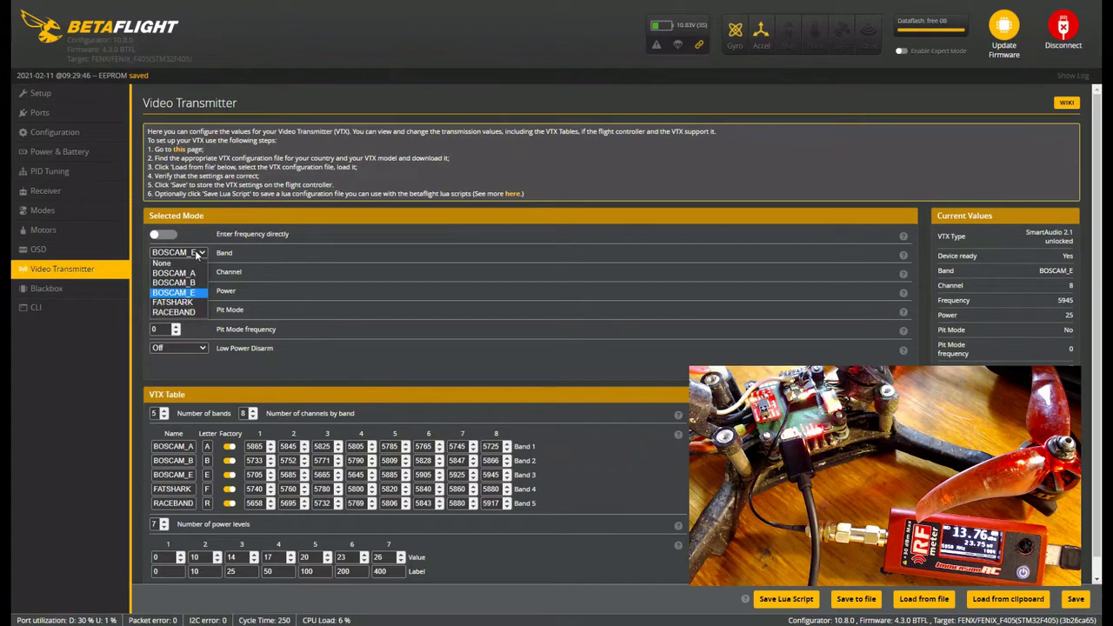
click(184, 302)
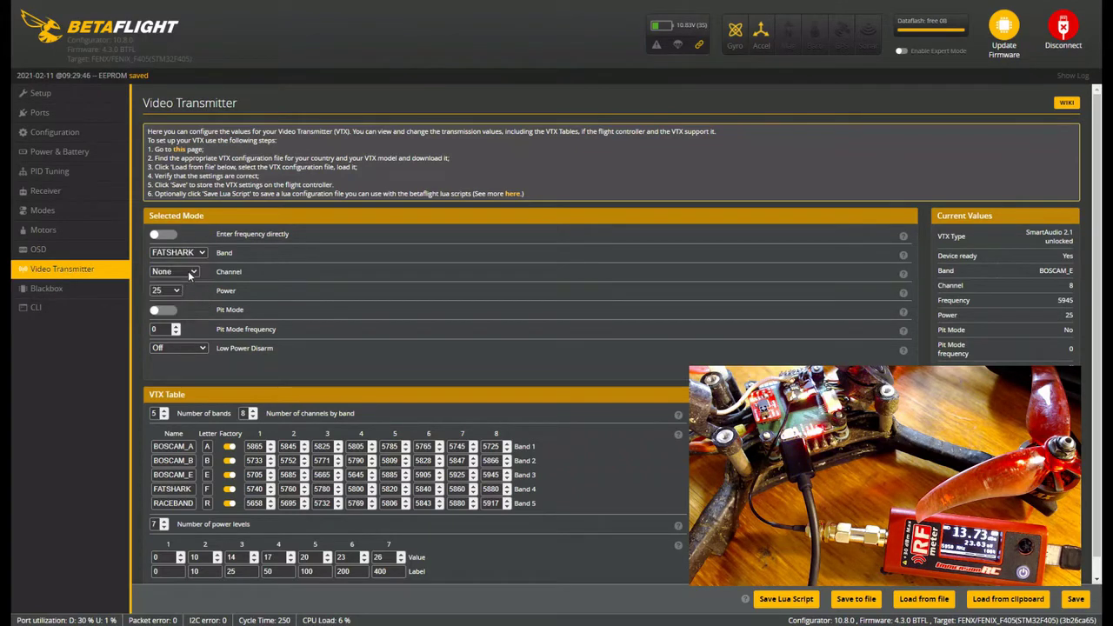
click(185, 272)
click(184, 321)
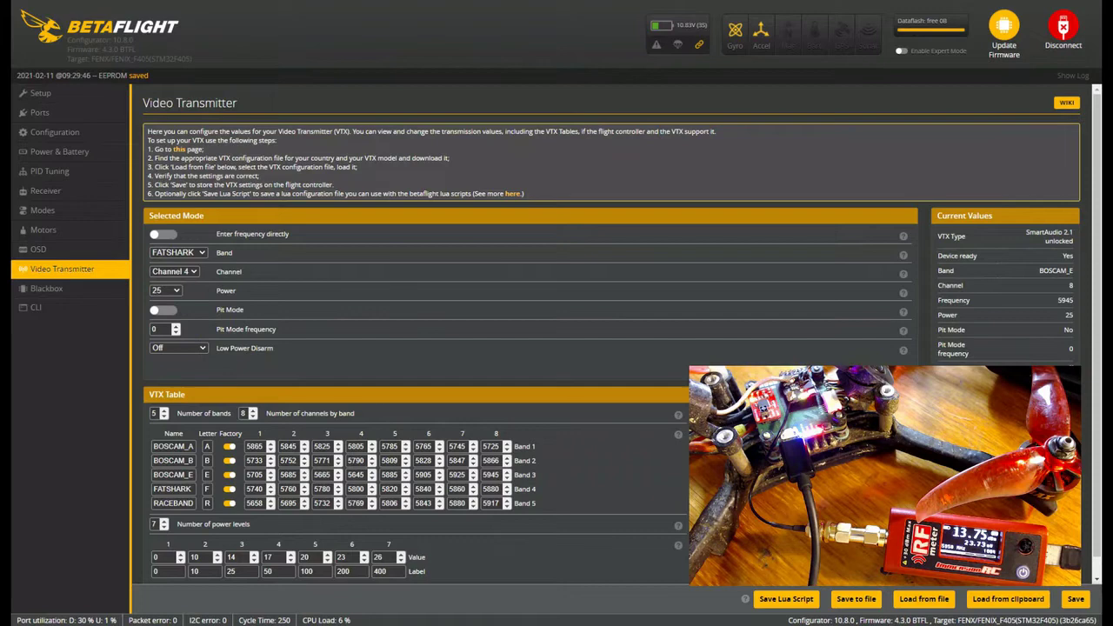
click(1076, 599)
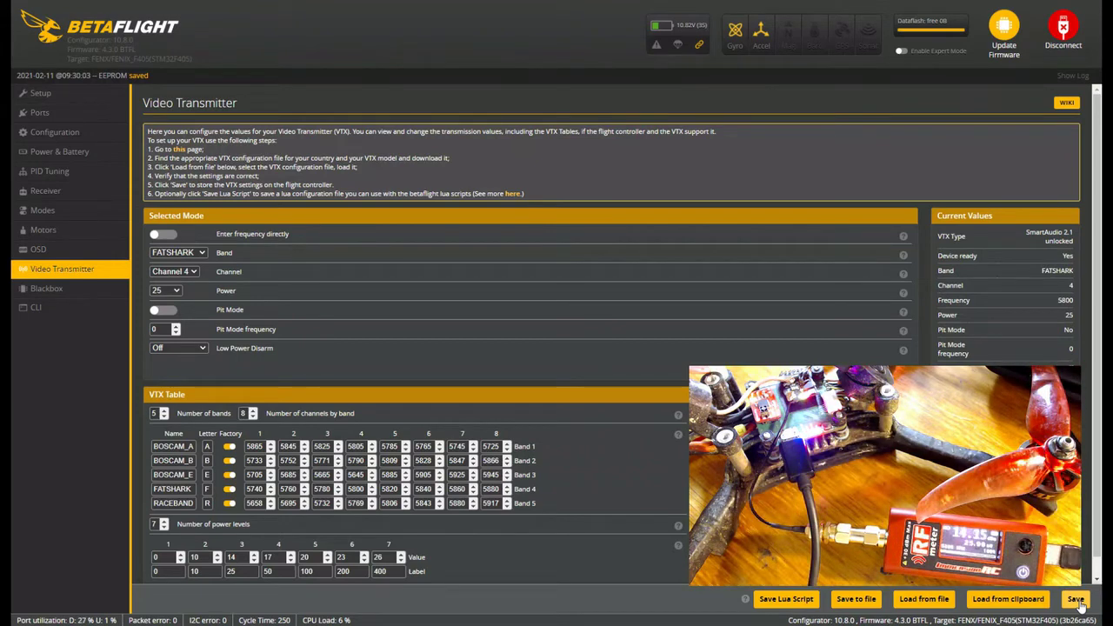
Set the transmitter power to 10 and save, and repeat with the power at 50
click(177, 294)
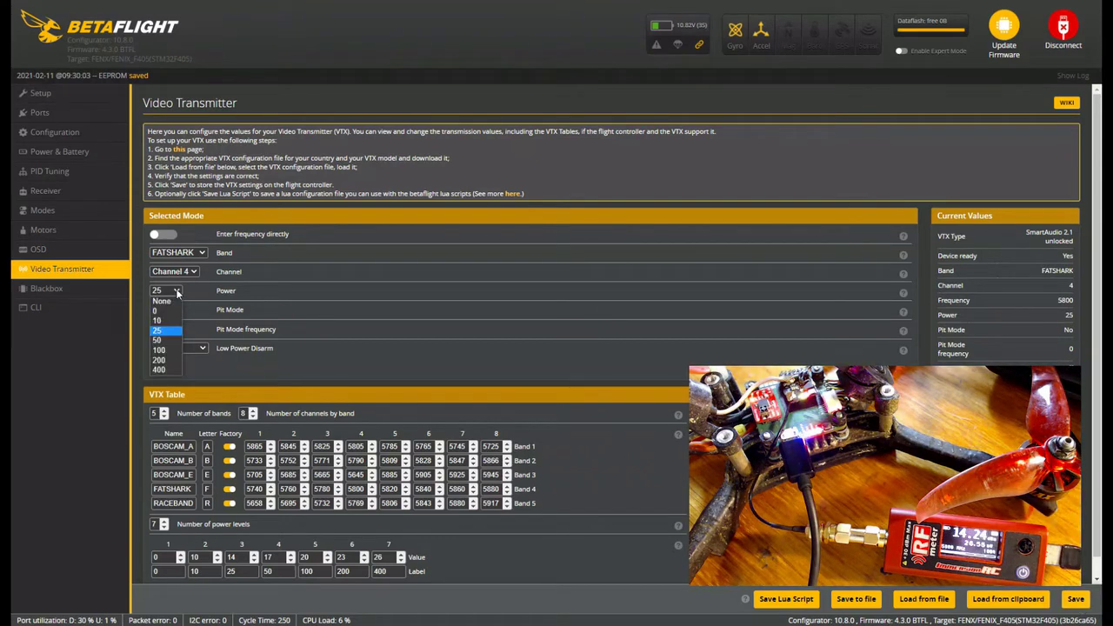
click(164, 314)
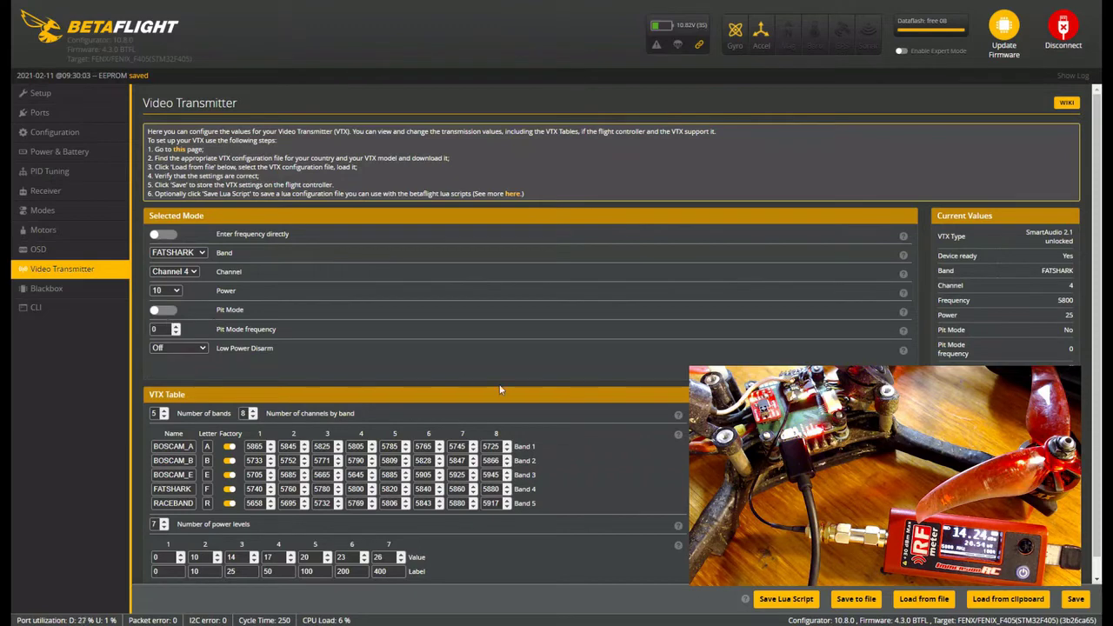
click(1076, 598)
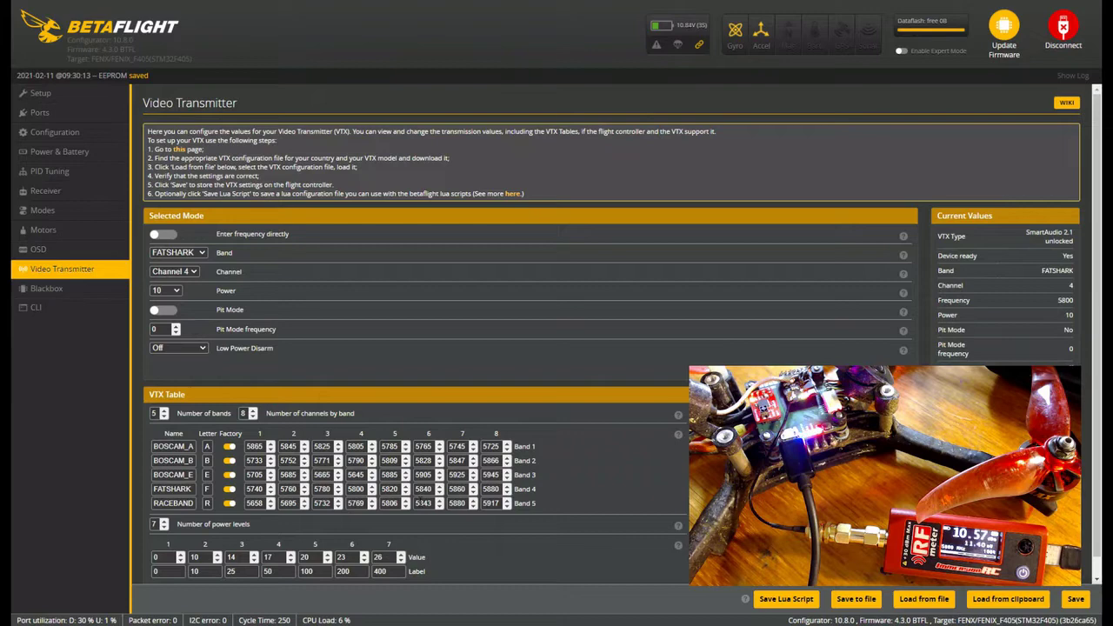
click(172, 290)
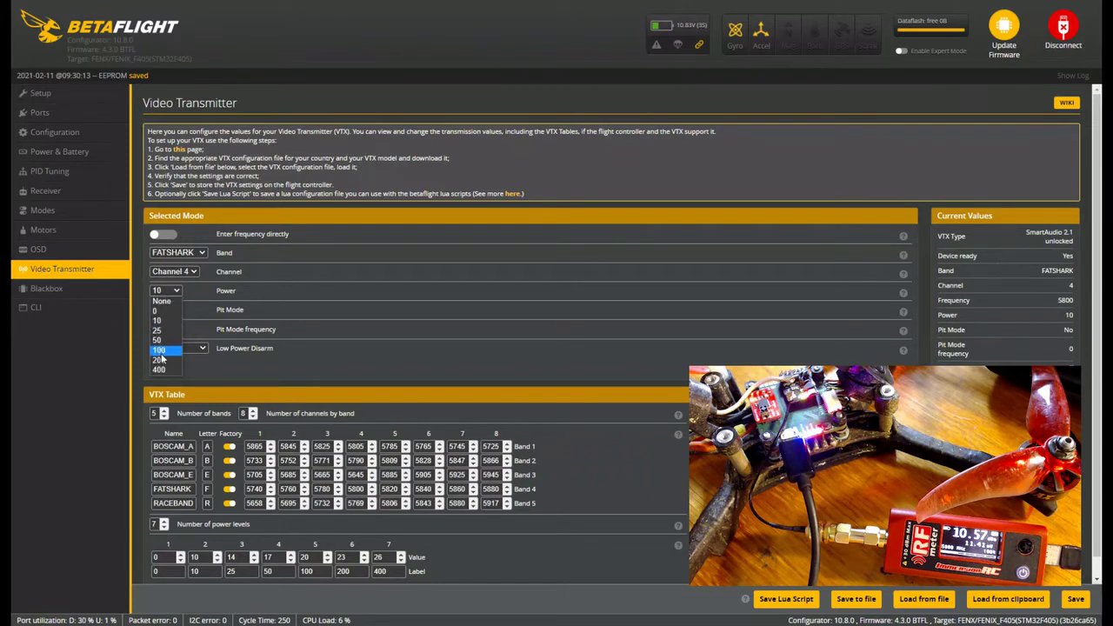
click(162, 341)
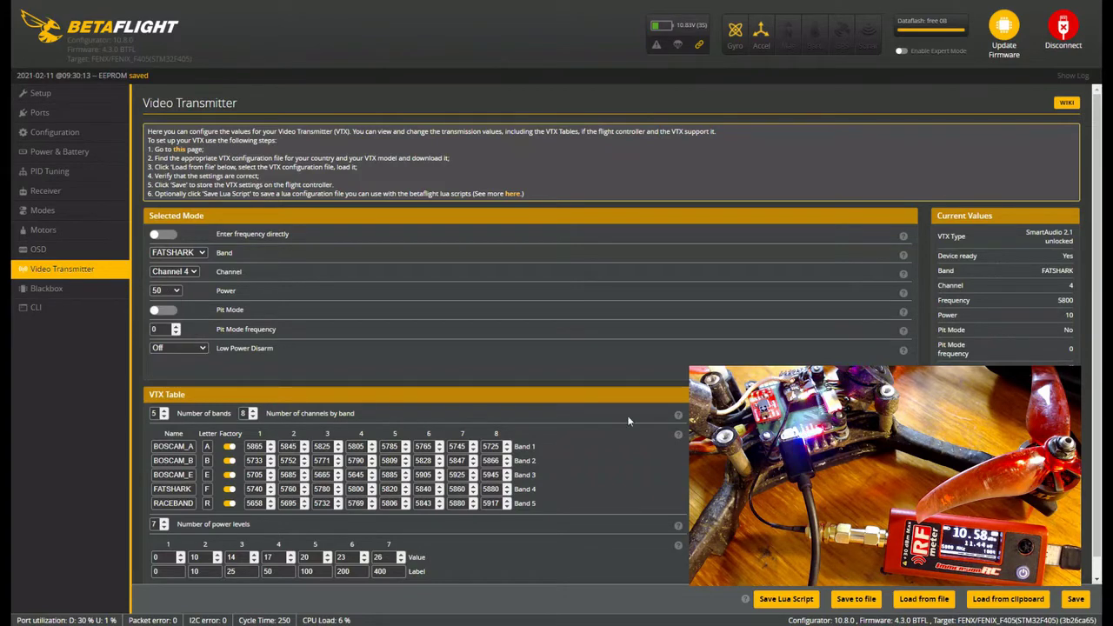
click(1078, 600)
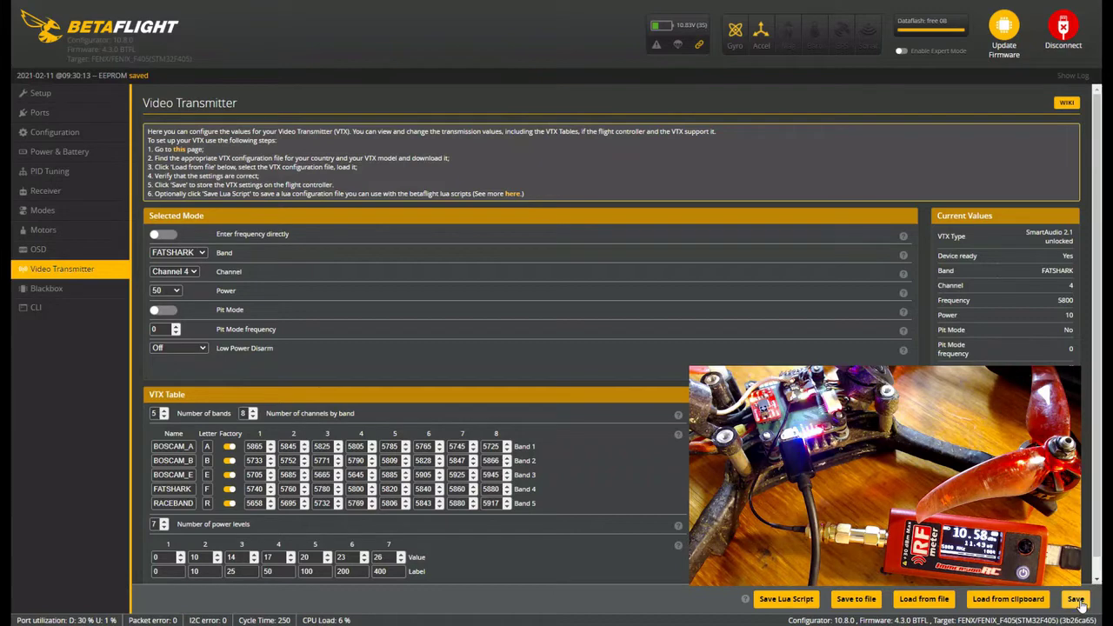
Raise the transmitter power to 100 and save, and repeat with the power at 200
click(169, 292)
click(171, 350)
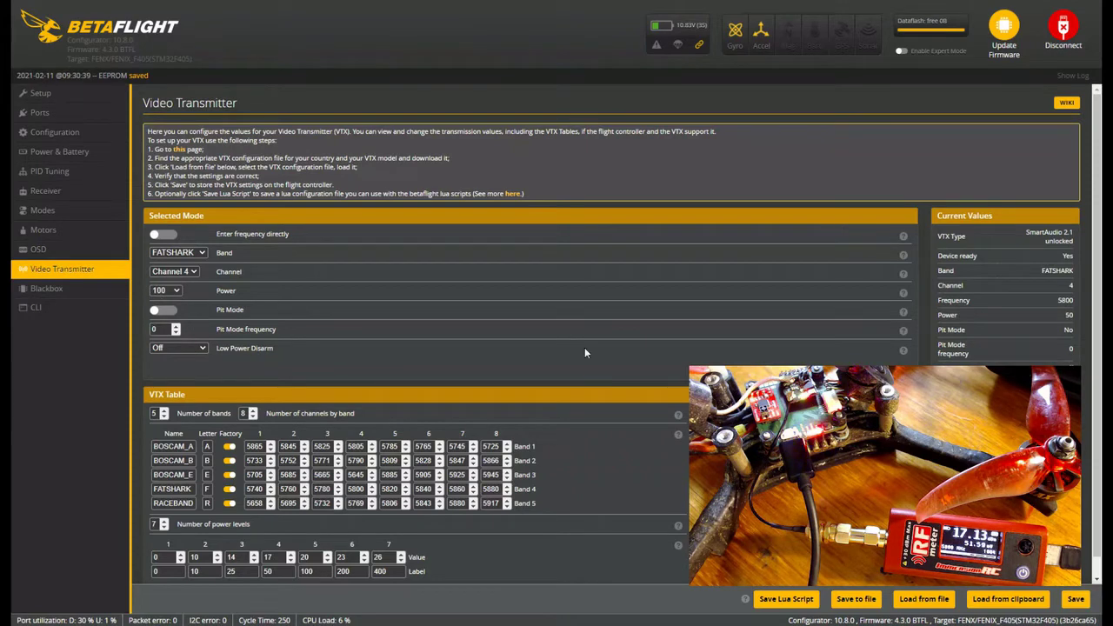
click(166, 290)
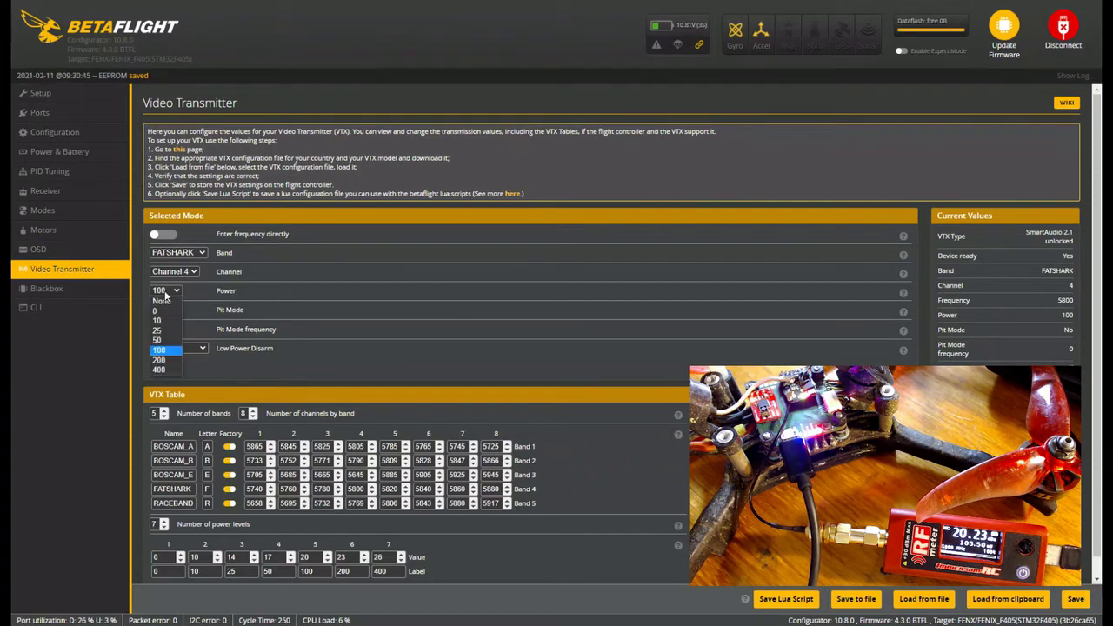
click(165, 359)
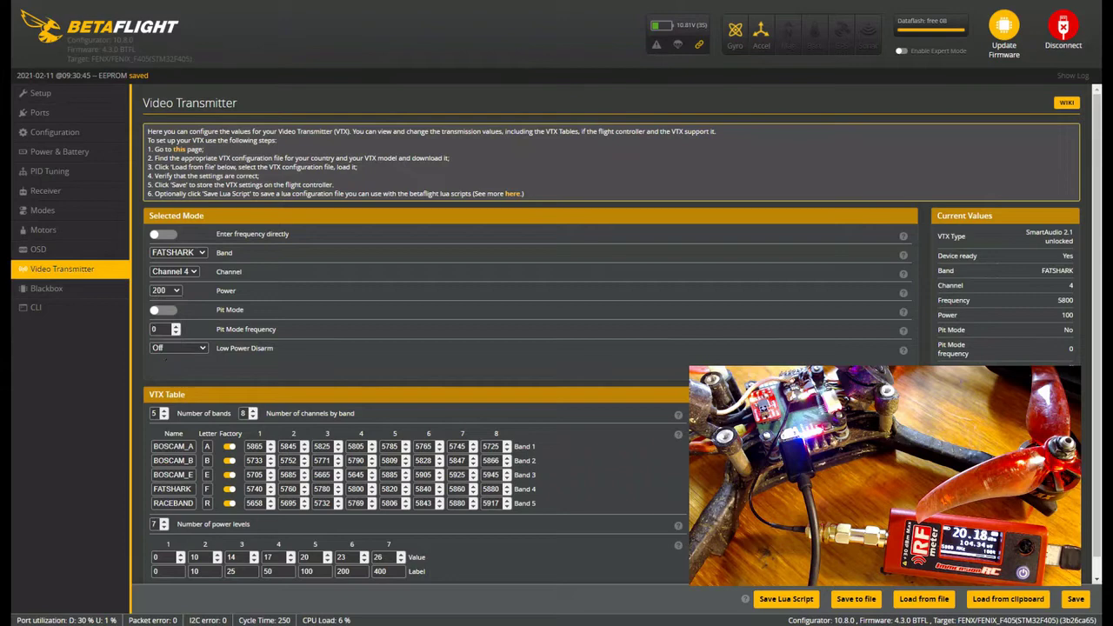
click(1078, 601)
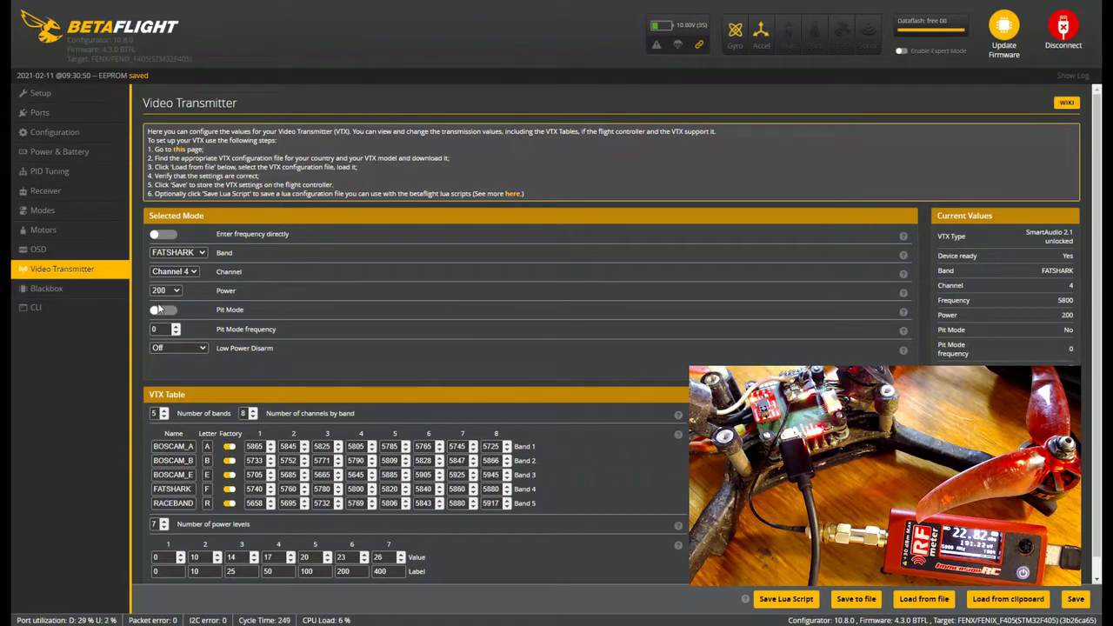
Set the transmitter power to 400 and save the settings
click(164, 291)
click(159, 370)
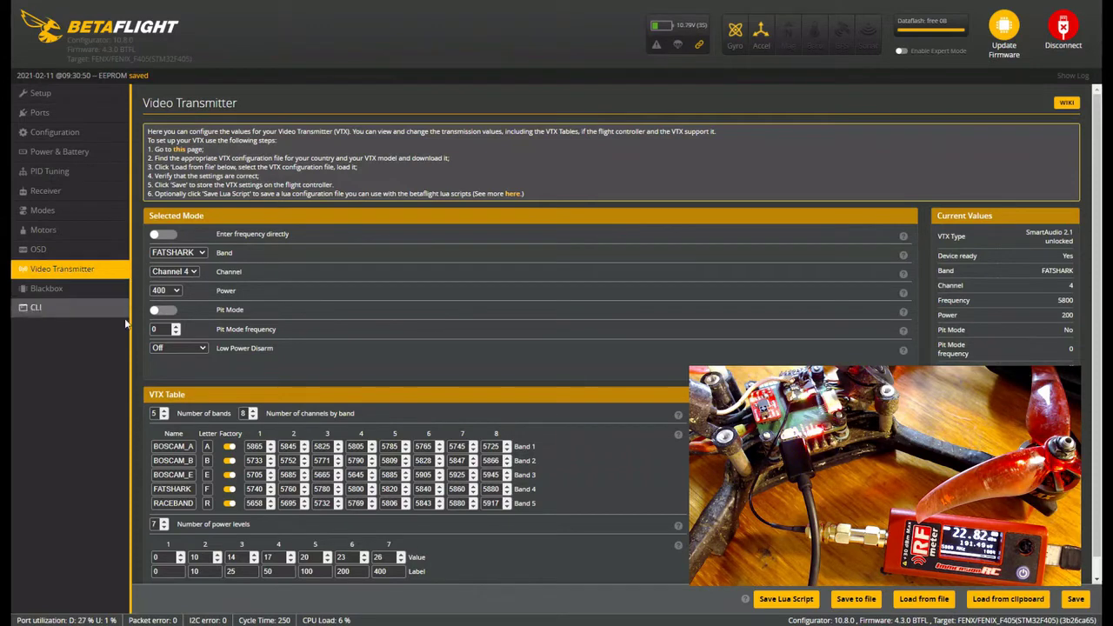
click(1077, 599)
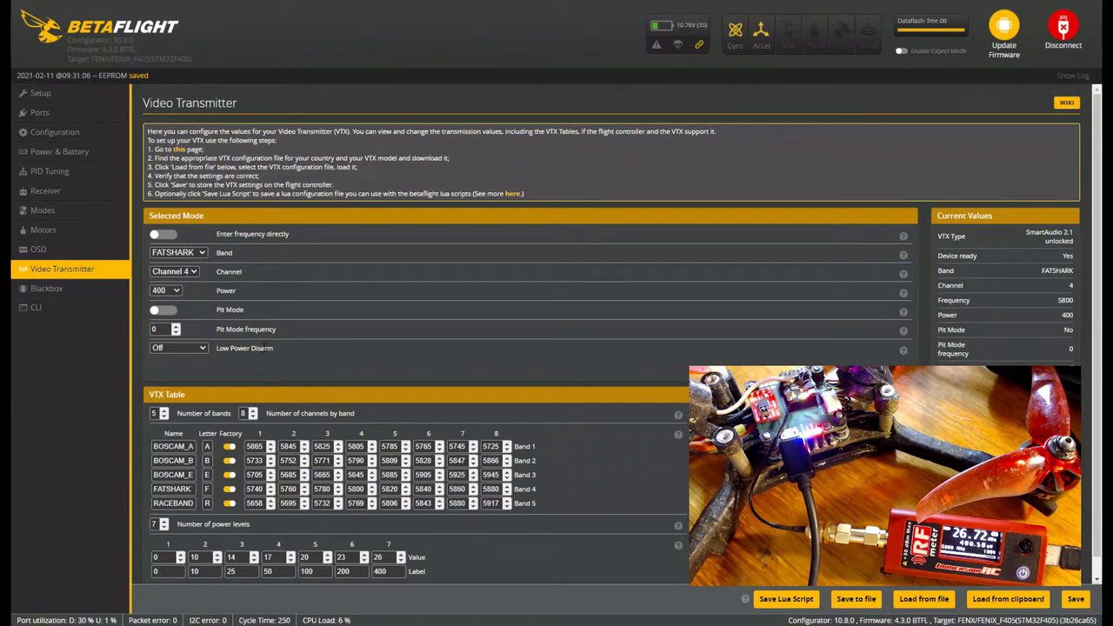
Change the transmitter to band BOSCAM_E, Channel 4, at power 400 and save the settings
click(200, 254)
click(198, 295)
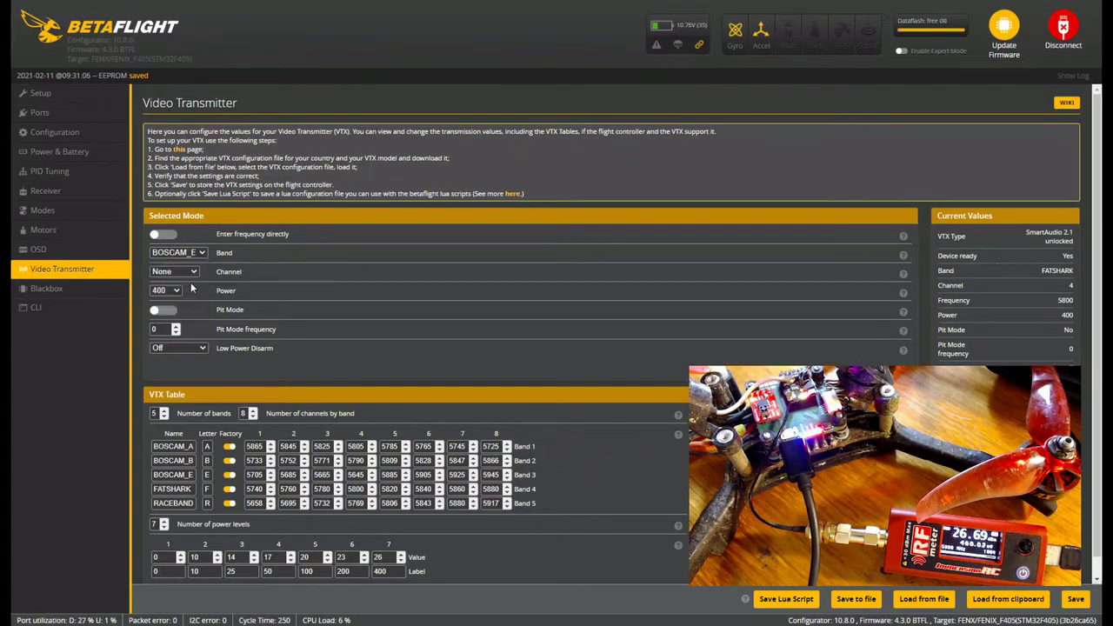
click(187, 273)
click(181, 322)
click(1075, 600)
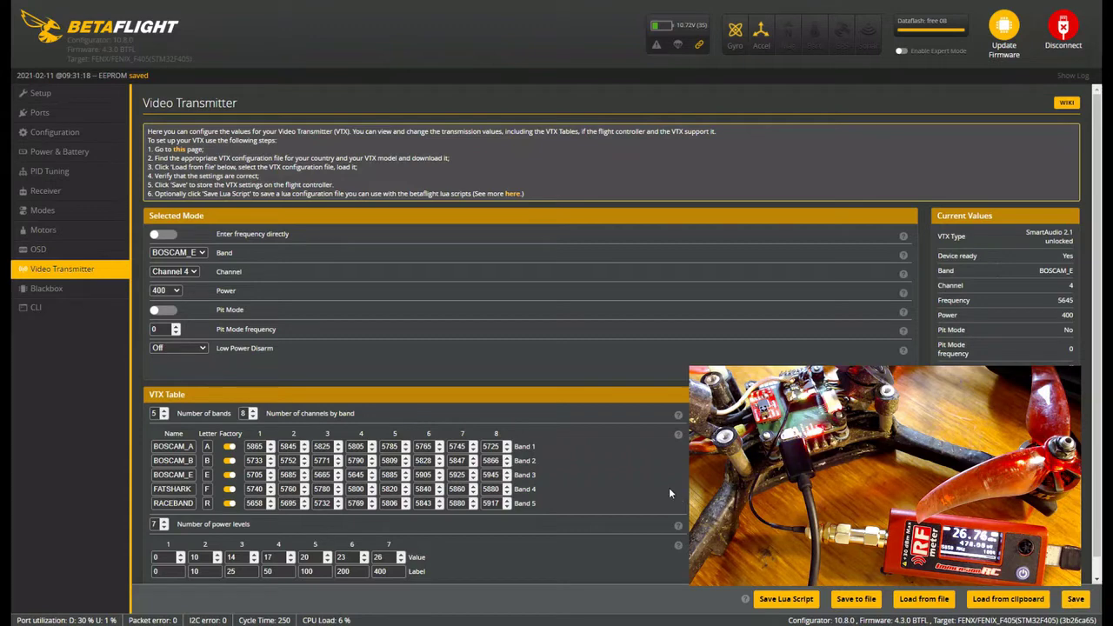
Set the transmitter power to 25 on band FATSHARK, Channel 4, and save the settings
click(176, 290)
click(167, 329)
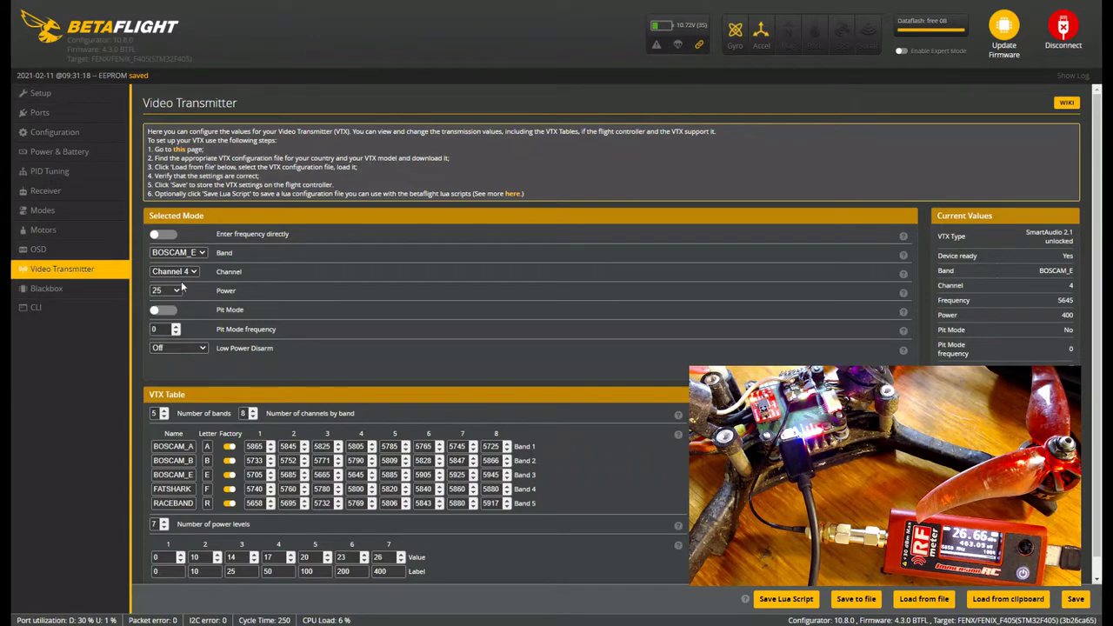
click(196, 253)
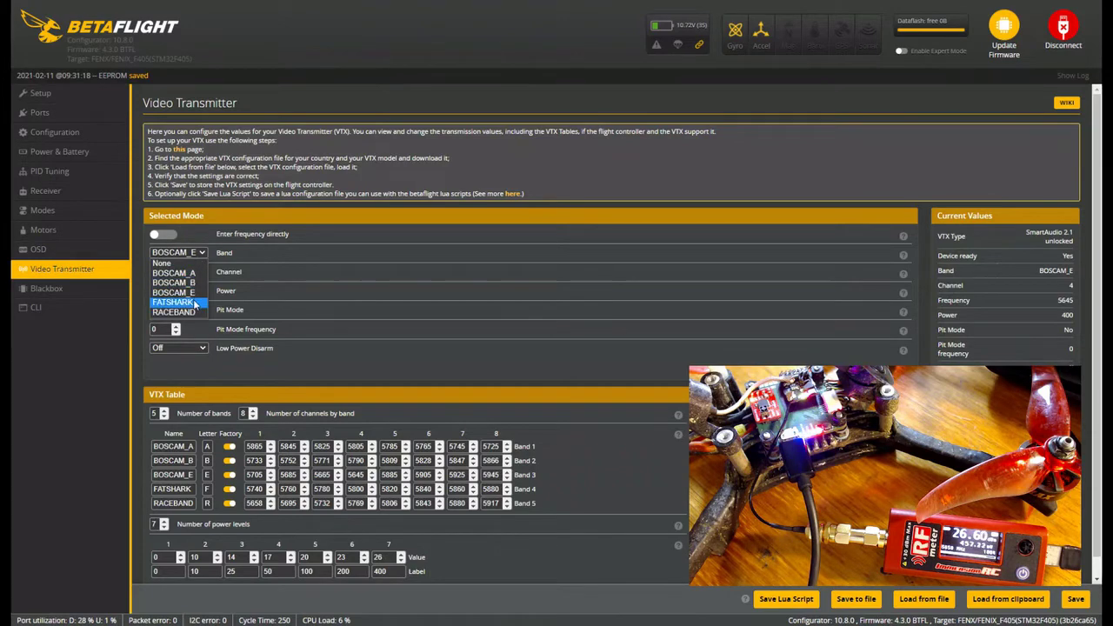
click(174, 302)
click(194, 272)
click(170, 321)
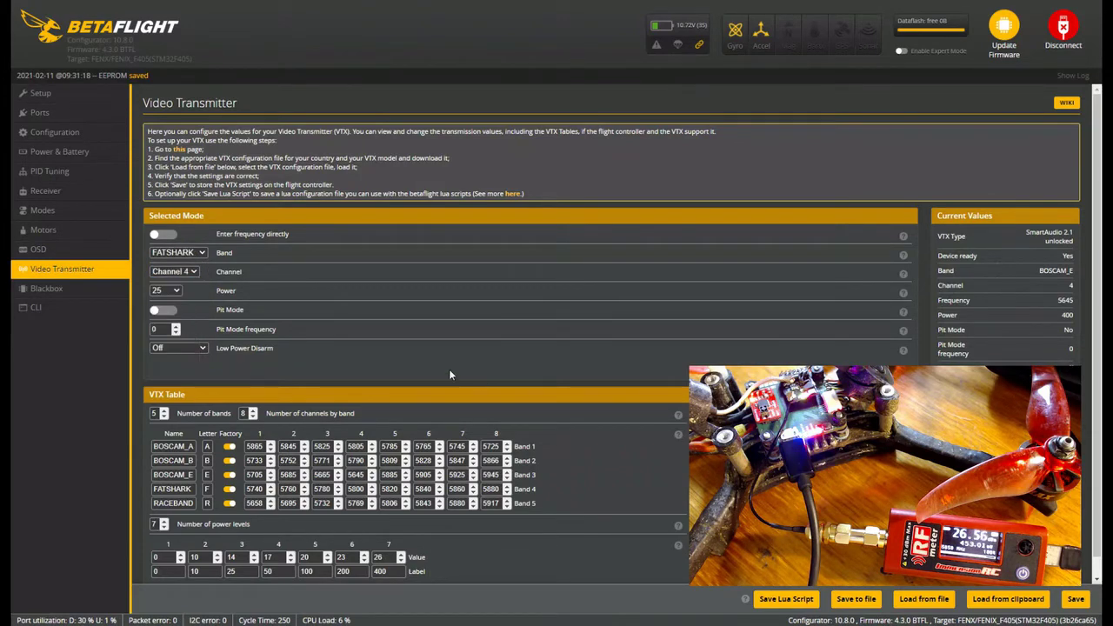
click(1076, 600)
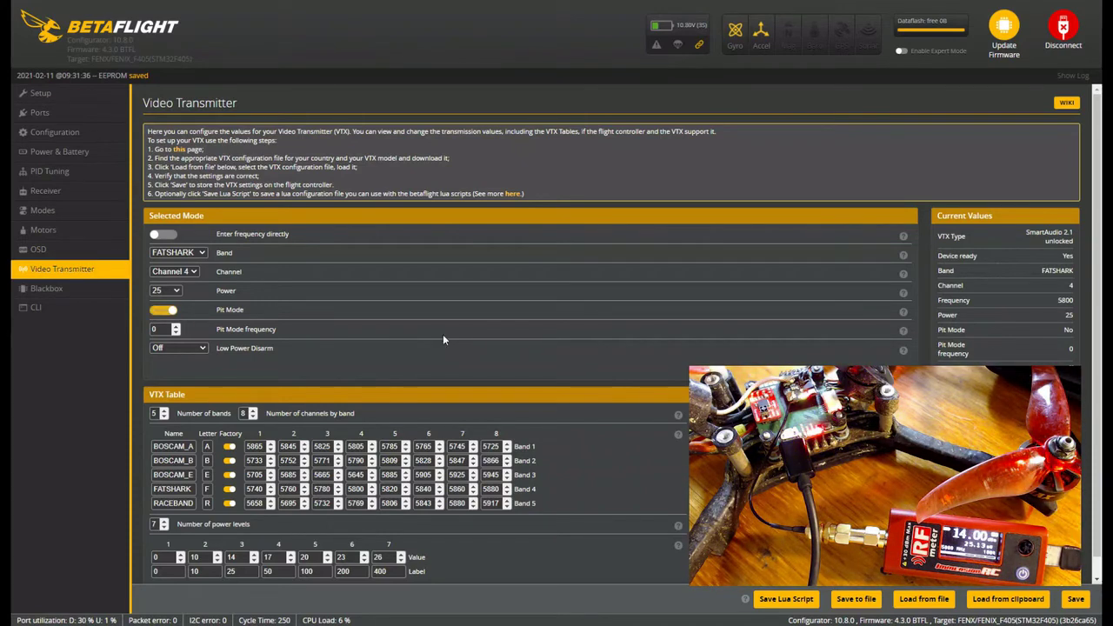
Save the transmitter with Pit Mode enabled at power 25, and again with the power set to 10
click(1075, 600)
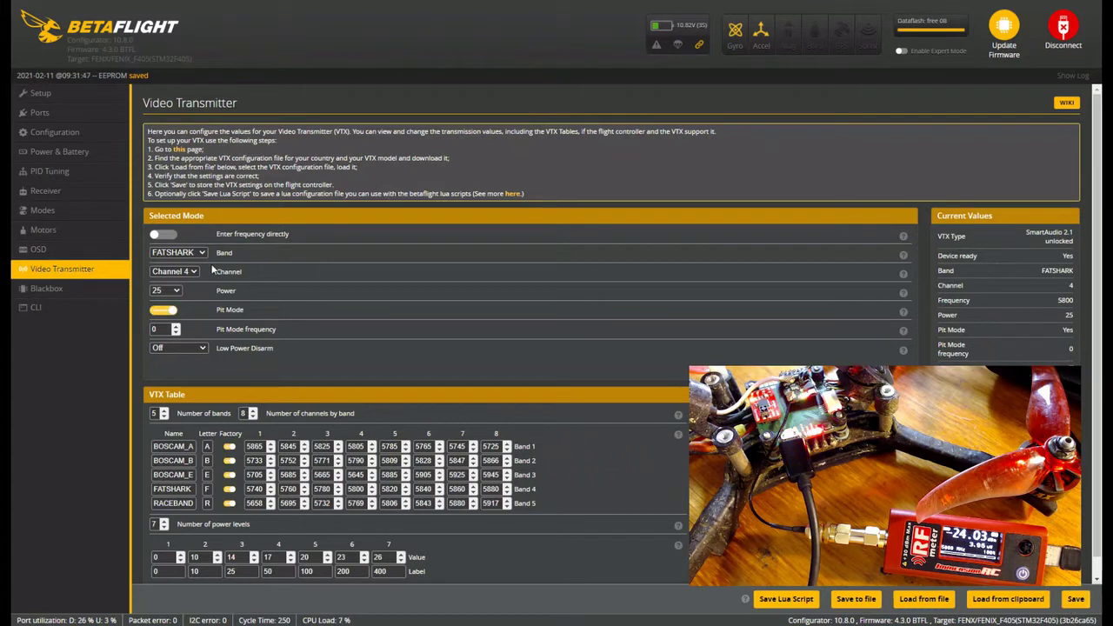
click(176, 293)
click(161, 324)
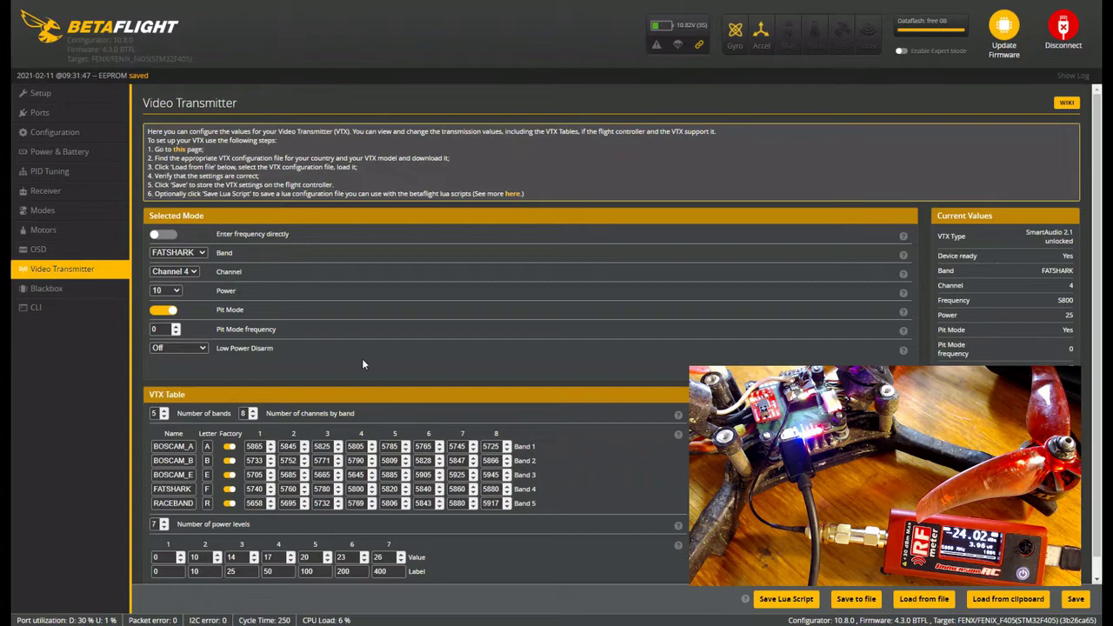
click(1075, 600)
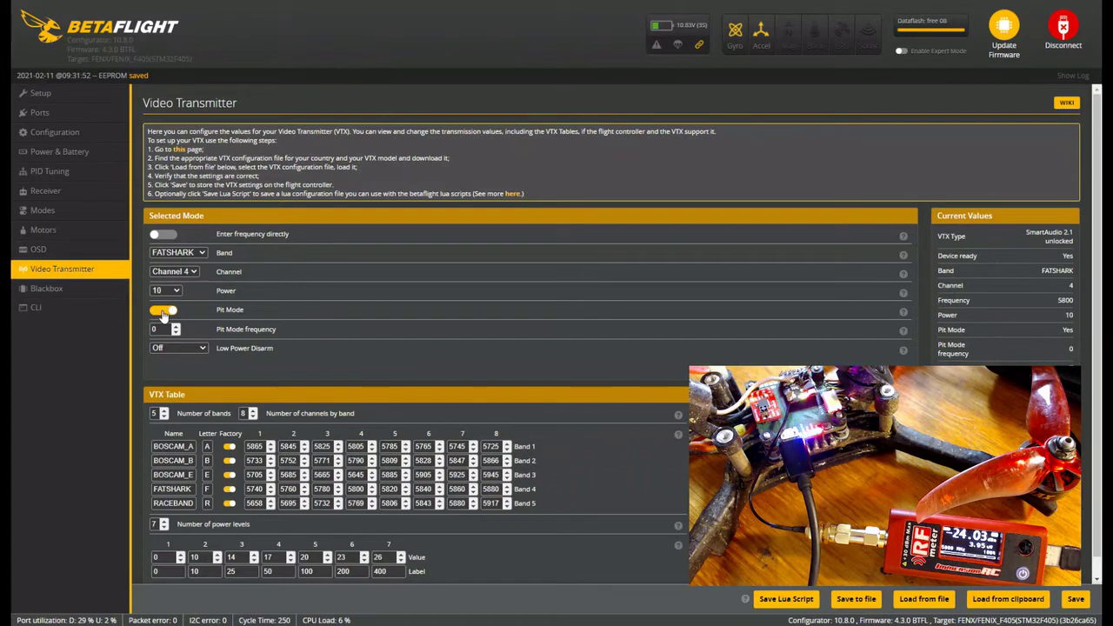
Disable Pit Mode on the transmitter and save the settings
click(1076, 600)
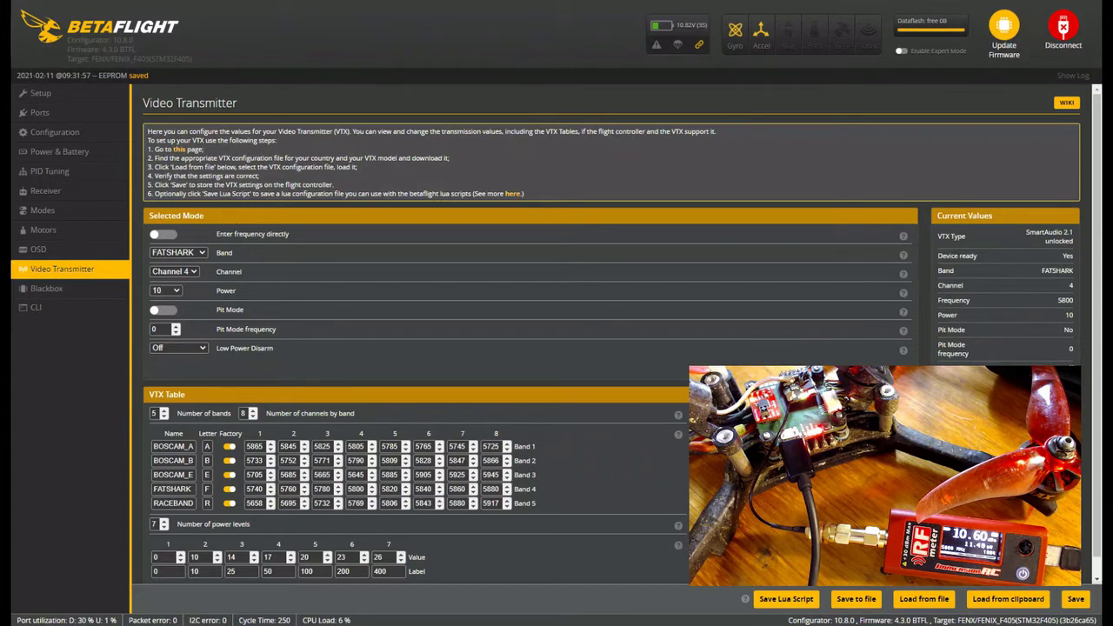
Switch to the text editor and copy the TRAMP block, from its heading and serial line through the final save command
key(alt+Tab)
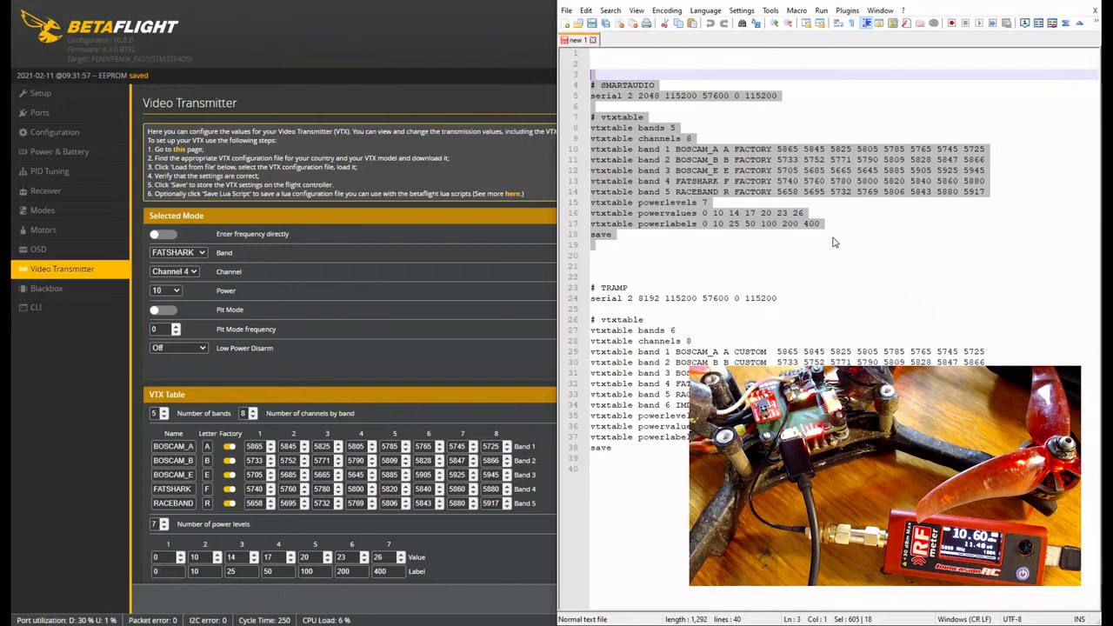
drag(624, 265, 765, 487)
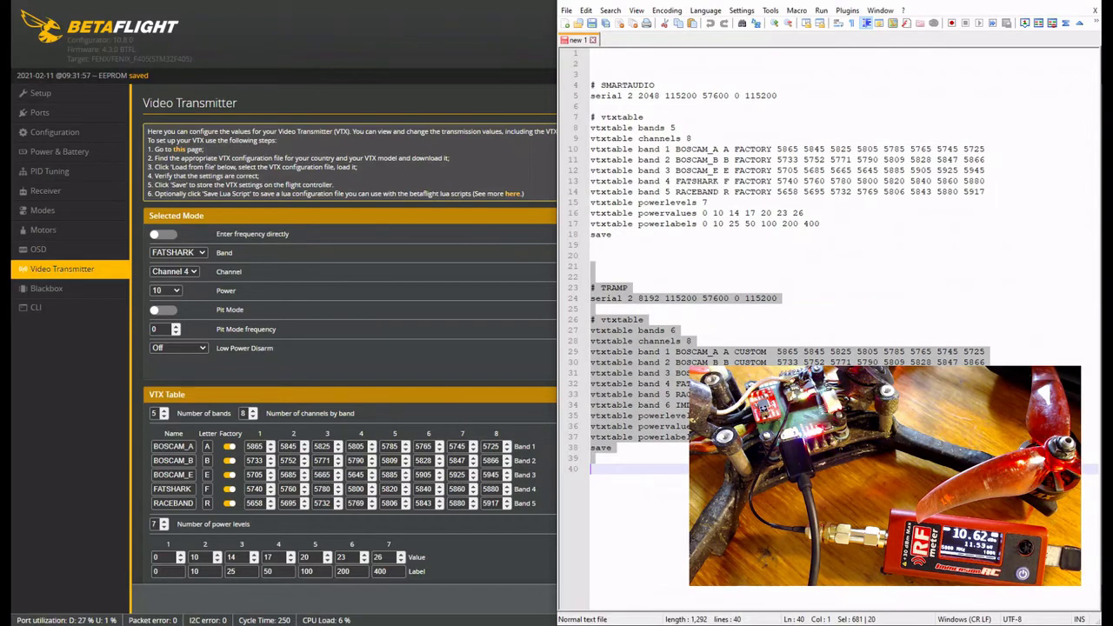
right_click(640, 404)
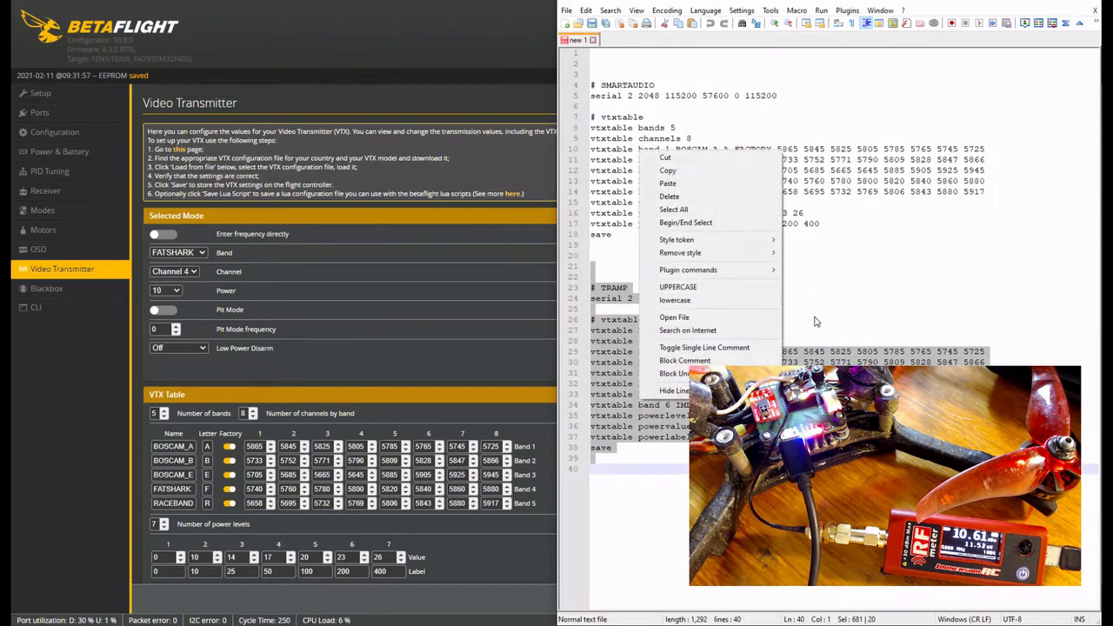
click(725, 174)
Review the TRAMP serial line and the vtxtable commands below it in the text file
click(625, 298)
drag(601, 298, 813, 306)
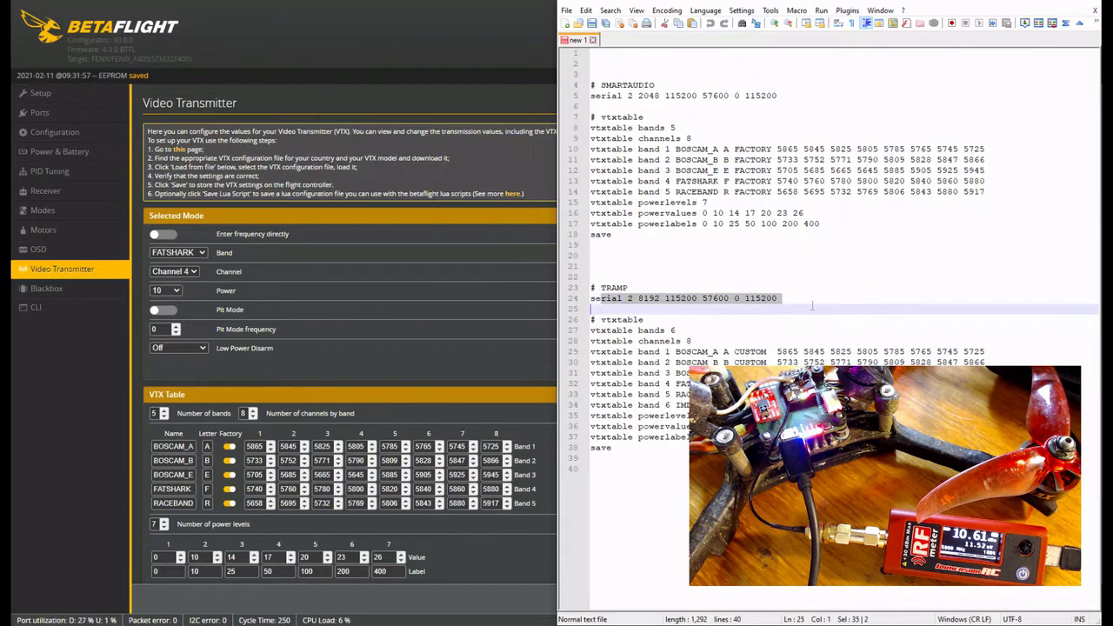
drag(634, 322, 591, 469)
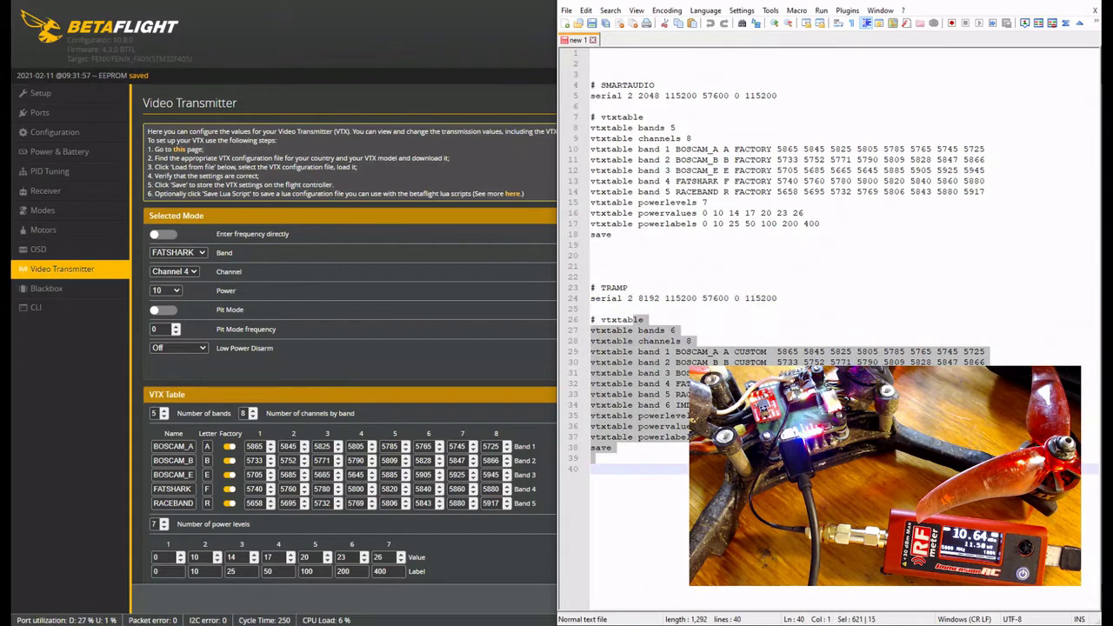
mouse_move(818, 437)
mouse_down()
mouse_move(654, 426)
mouse_move(820, 437)
mouse_up()
click(820, 437)
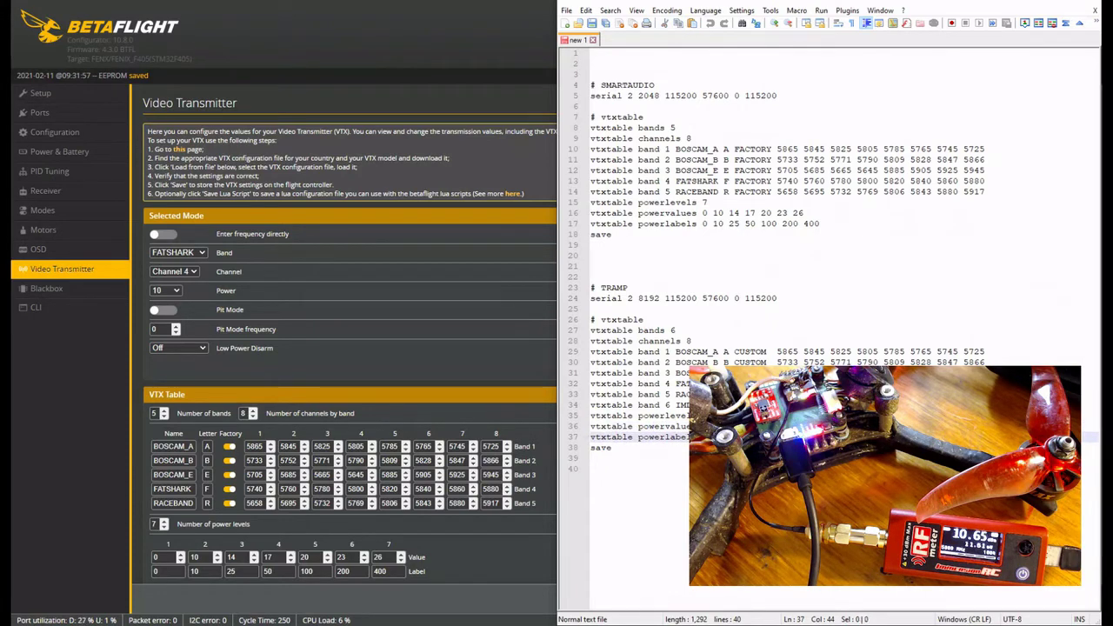
Return to Betaflight and run the copied TRAMP serial and vtxtable commands in the CLI, including save
click(59, 309)
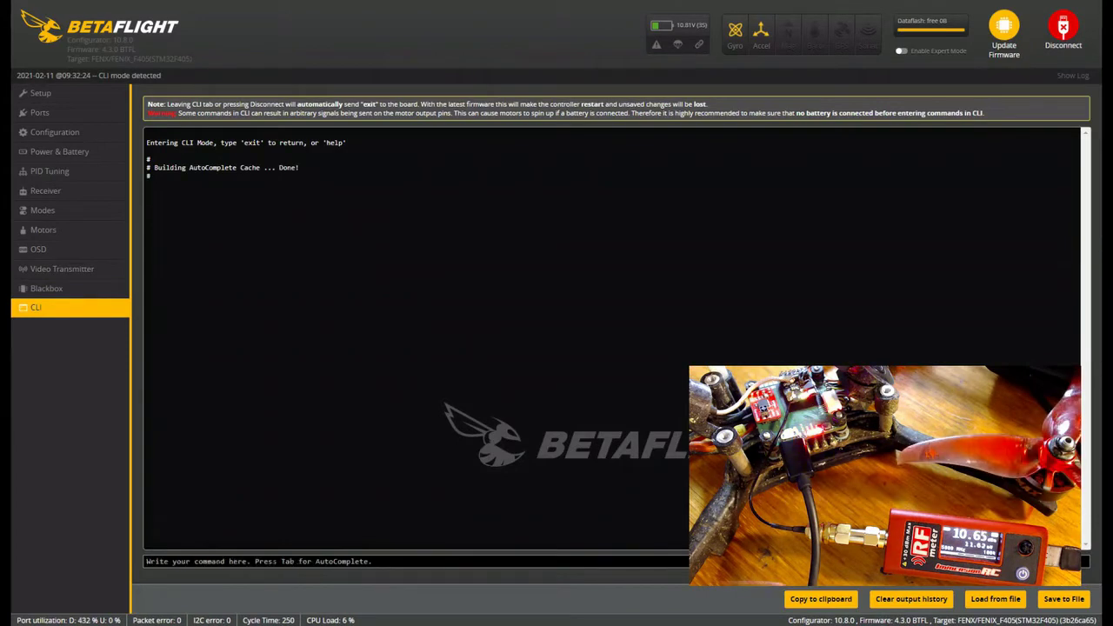
key(ctrl+v)
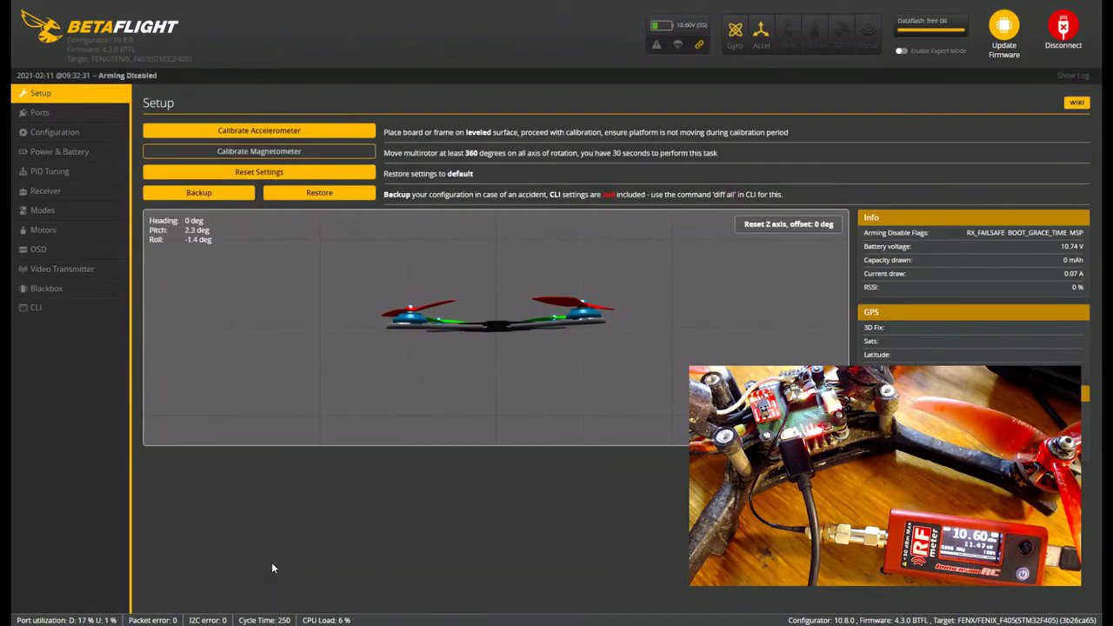
Check the UART3 peripheral assignment in the port settings, and reload the Video Transmitter page to check the VTX type and device status
click(76, 120)
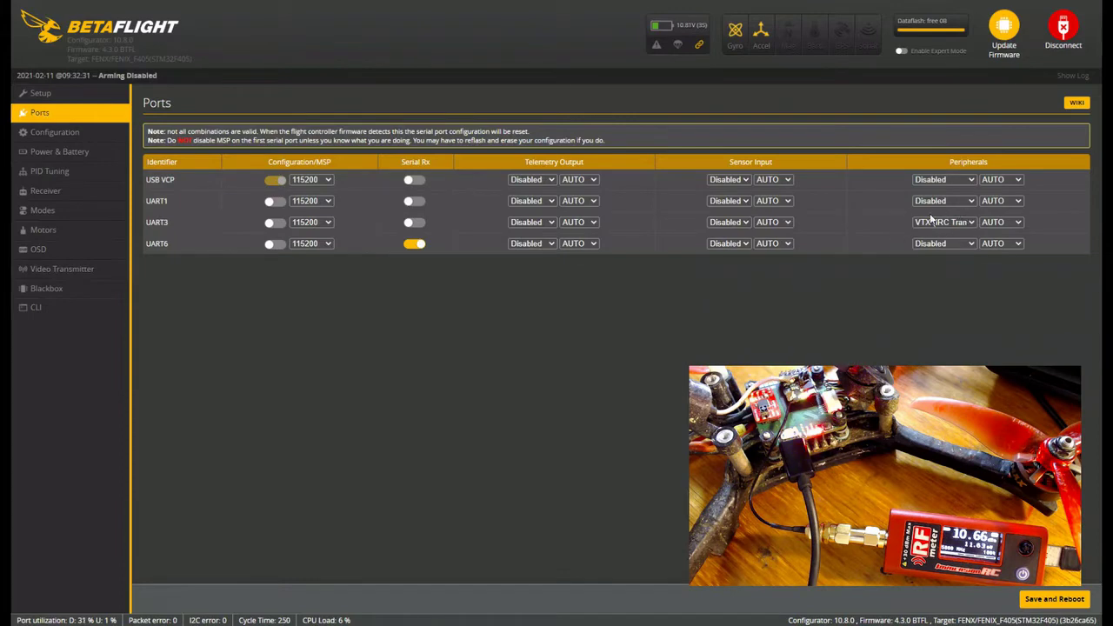
click(72, 276)
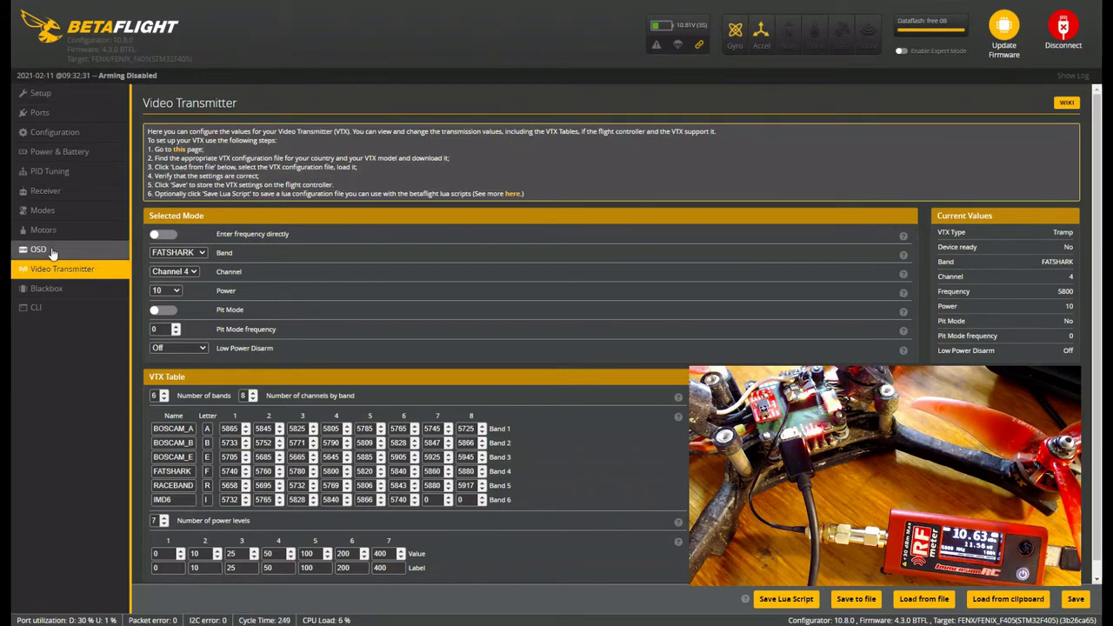
click(91, 251)
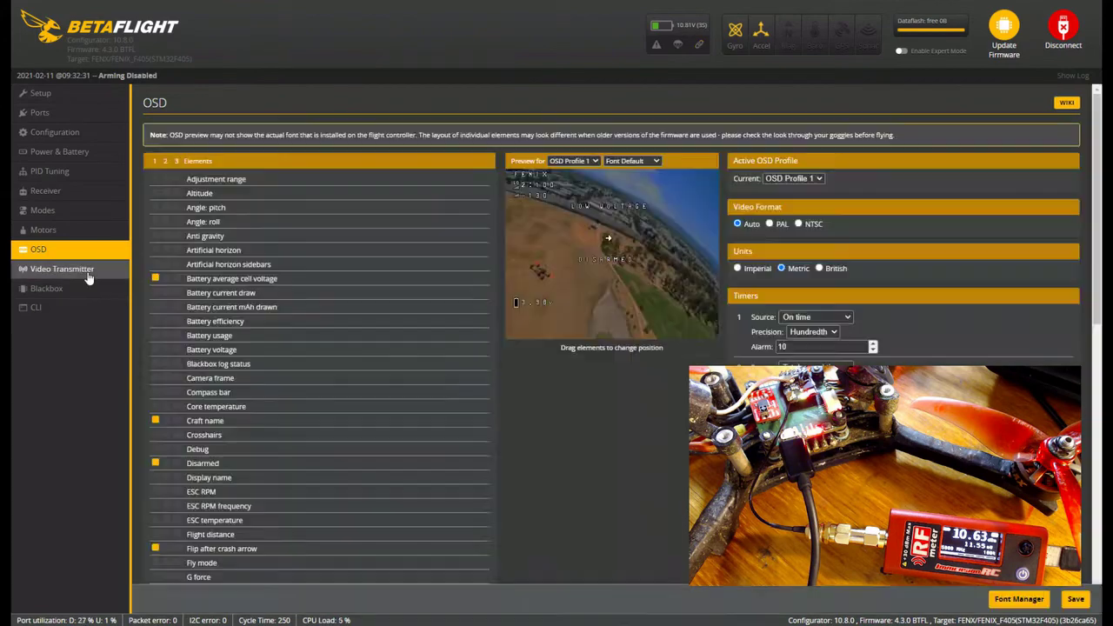
click(87, 275)
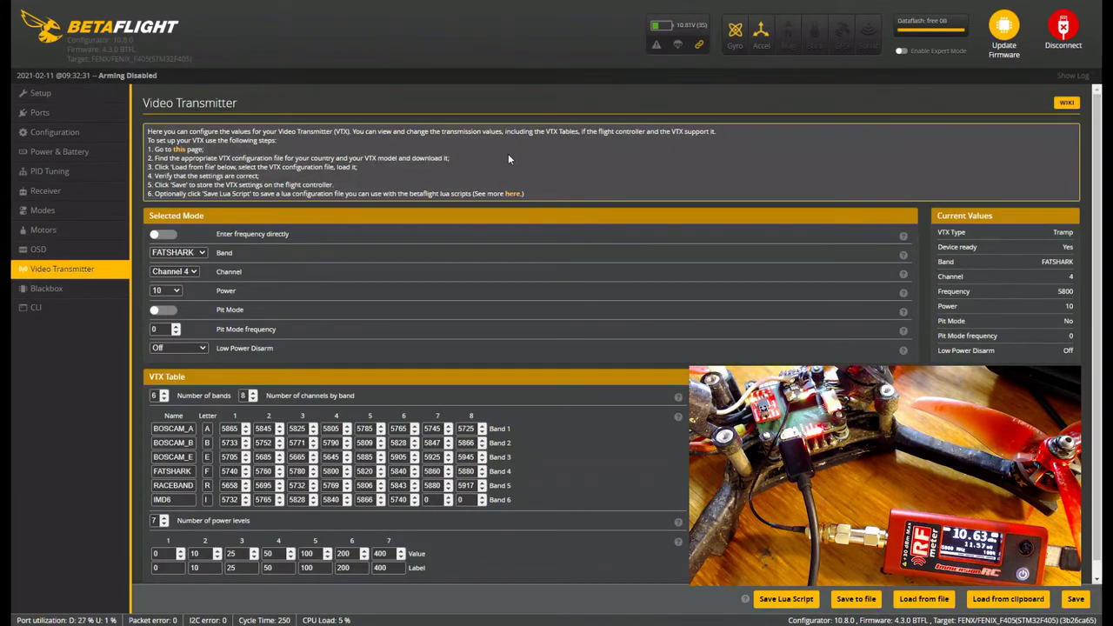
Set the transmitter power to 50 and save the settings
click(176, 290)
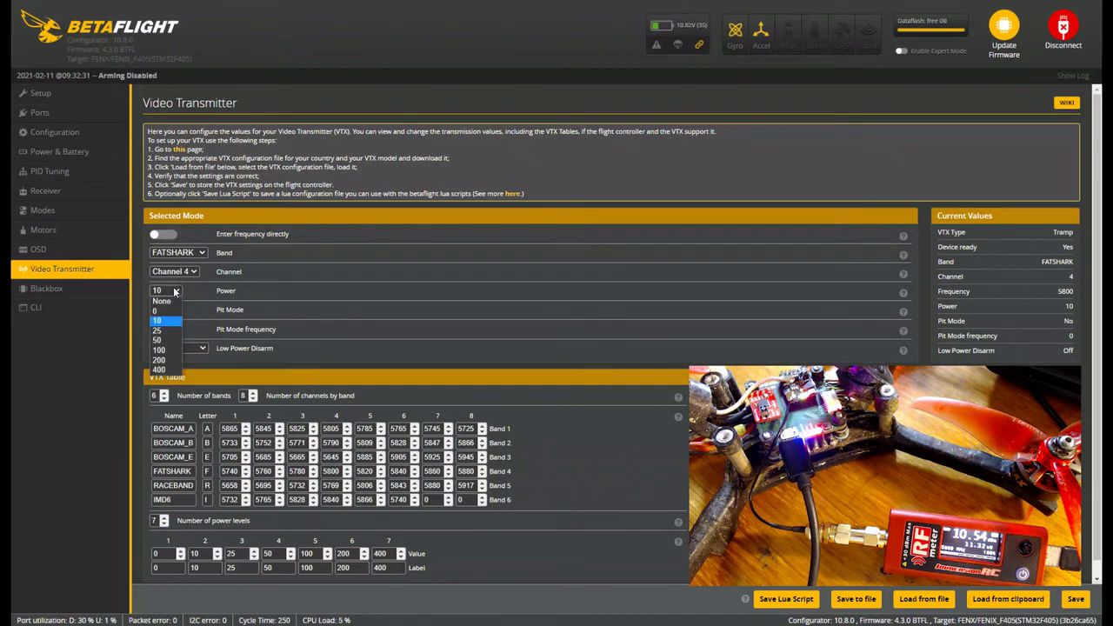
click(165, 331)
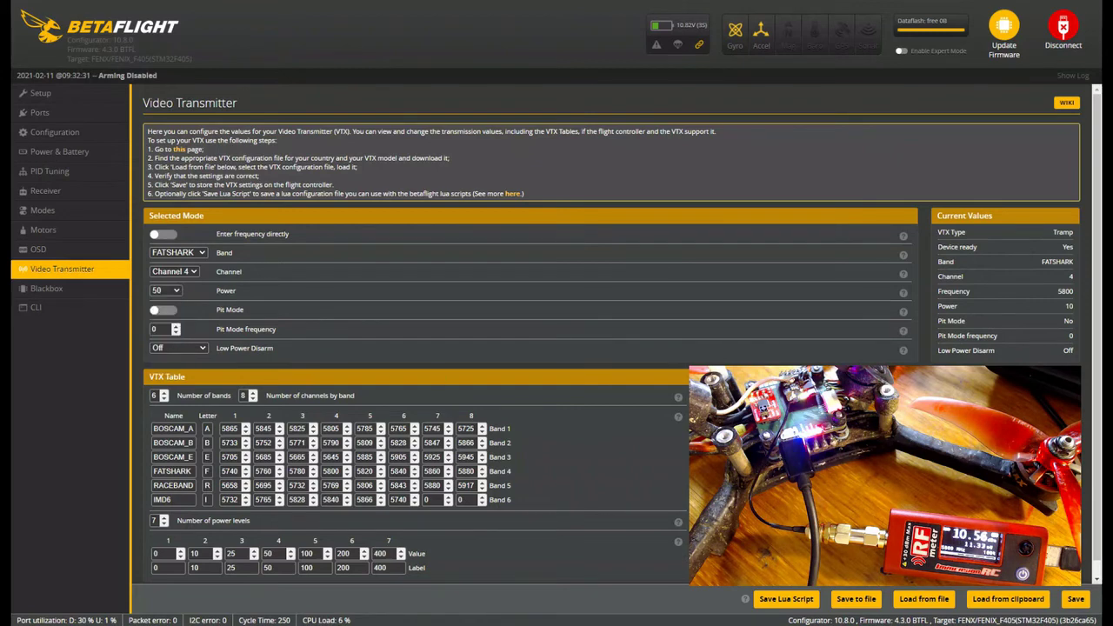
click(1075, 599)
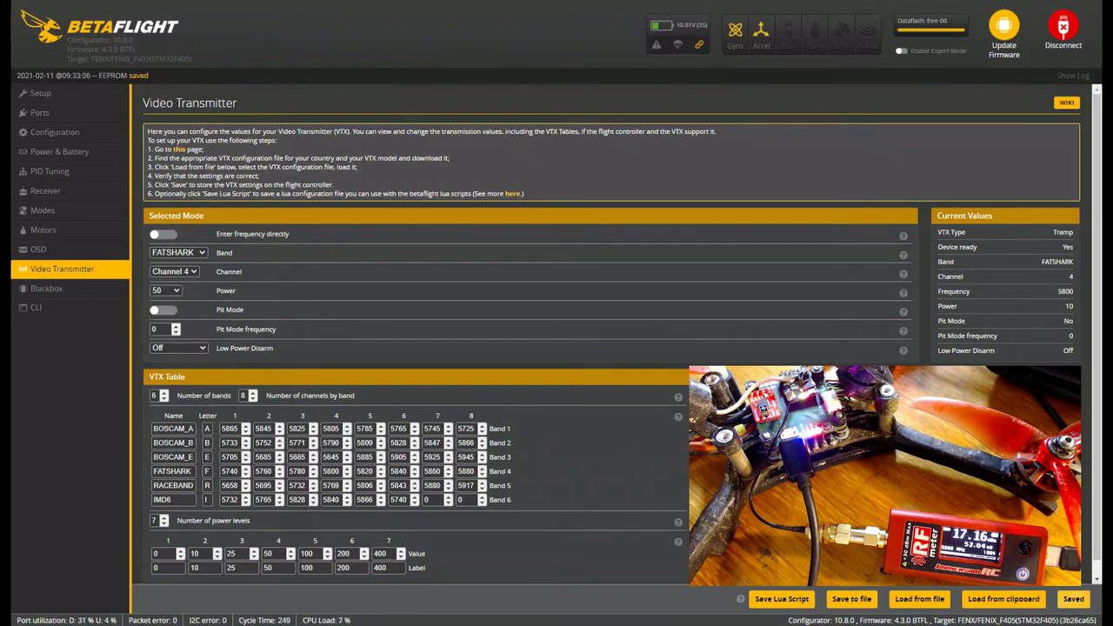
Enable Pit Mode at power 50 and save the transmitter settings, keeping Channel 4 selected
click(163, 310)
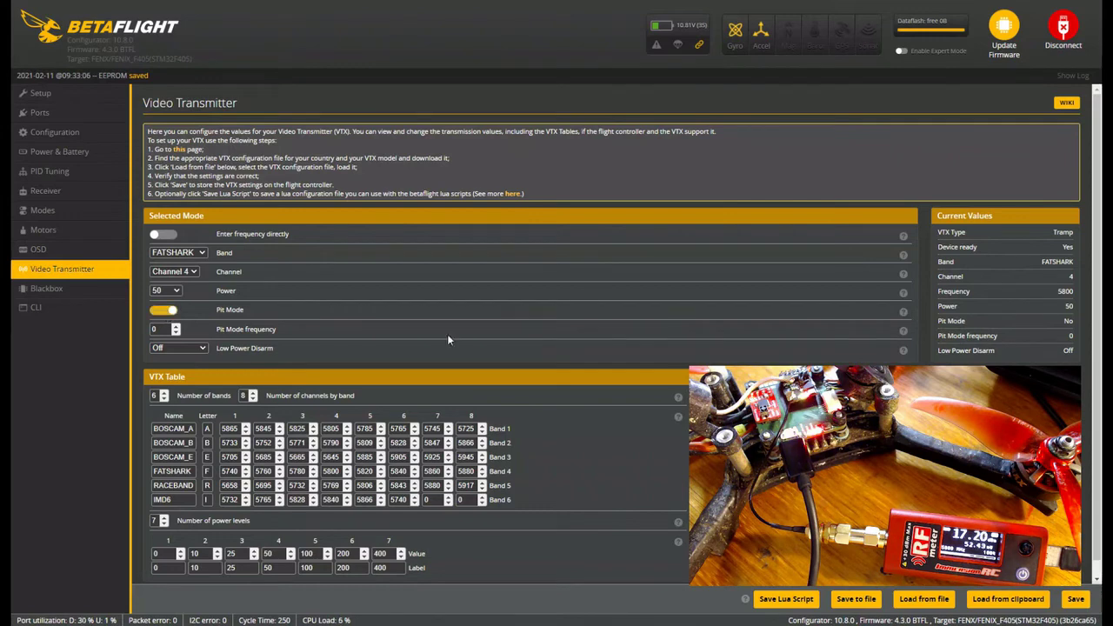
click(1076, 599)
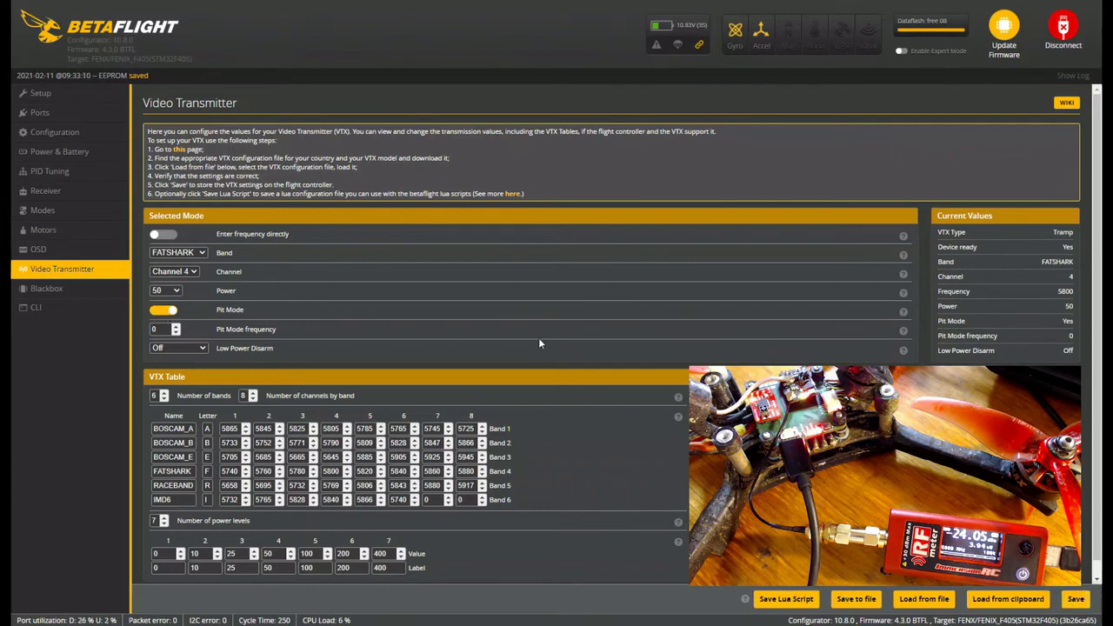
click(183, 273)
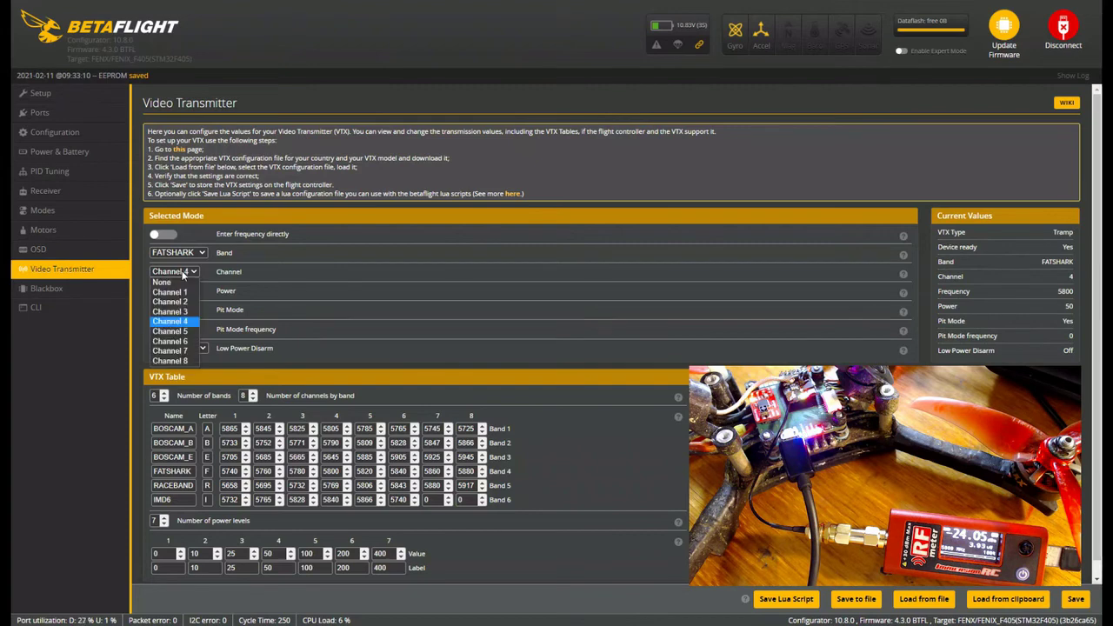
click(243, 270)
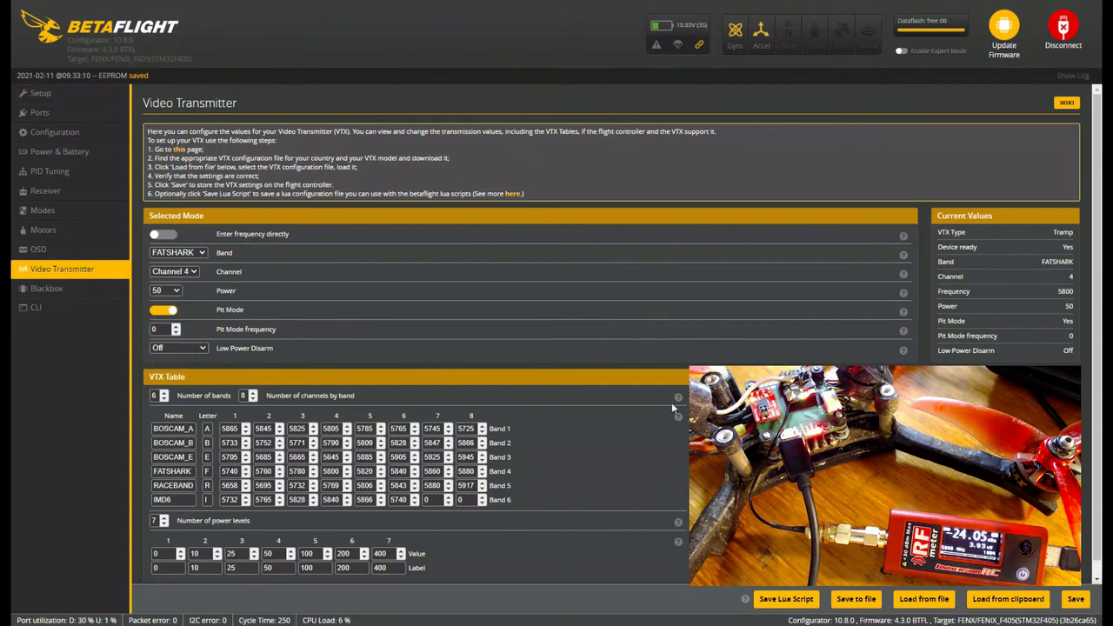